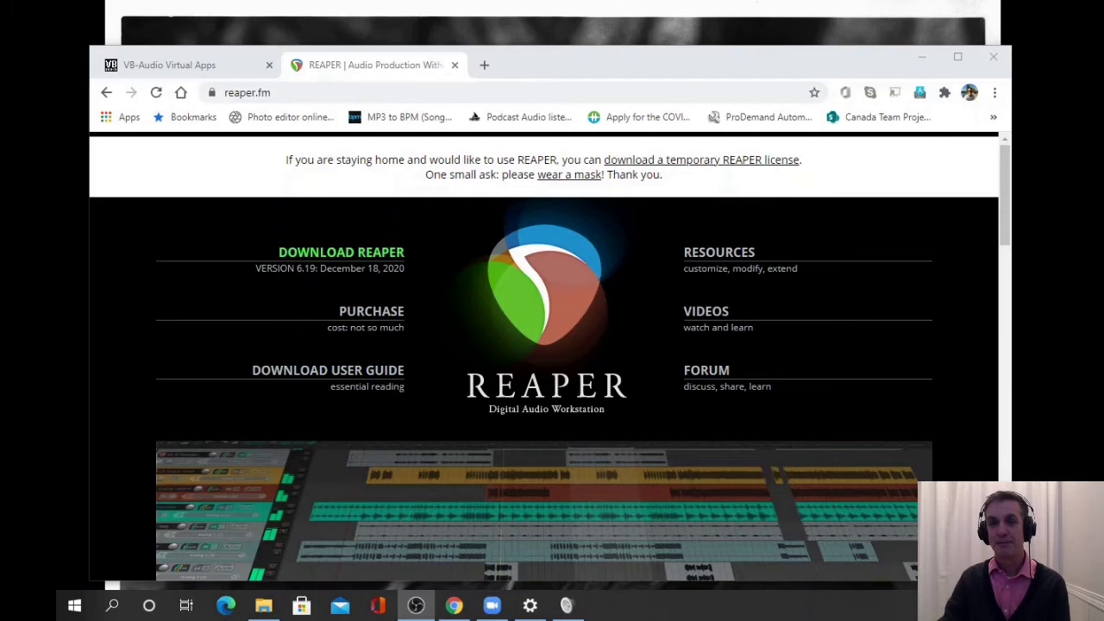
- Switch Chrome to the VB-Audio tab showing the VB-CABLE Virtual Audio Device download page
left_click(234, 67)
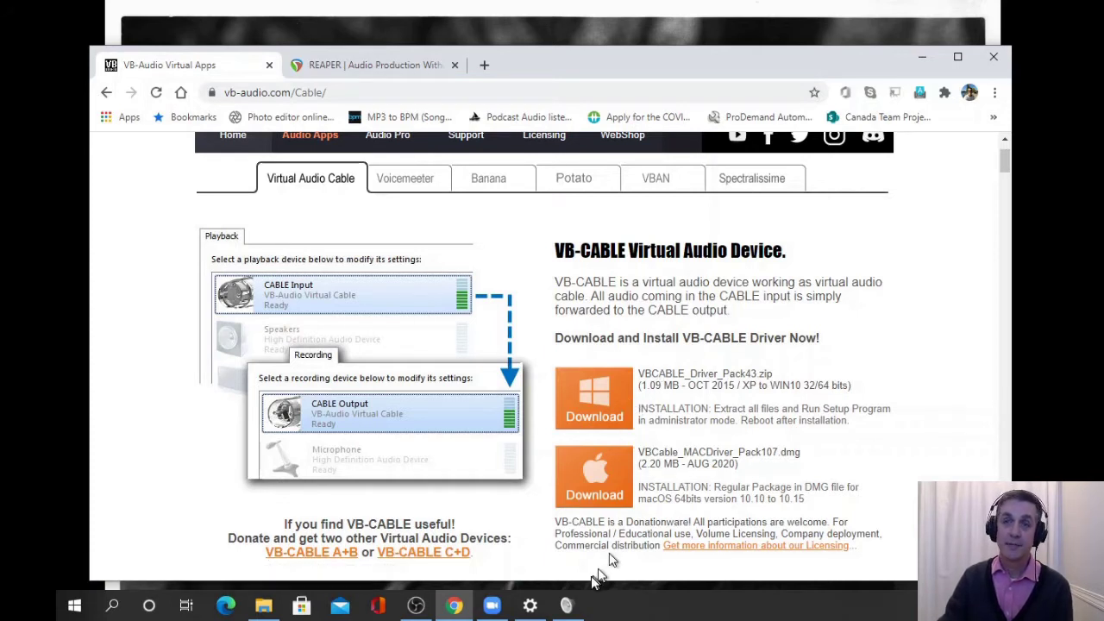
mouse_move(529, 608)
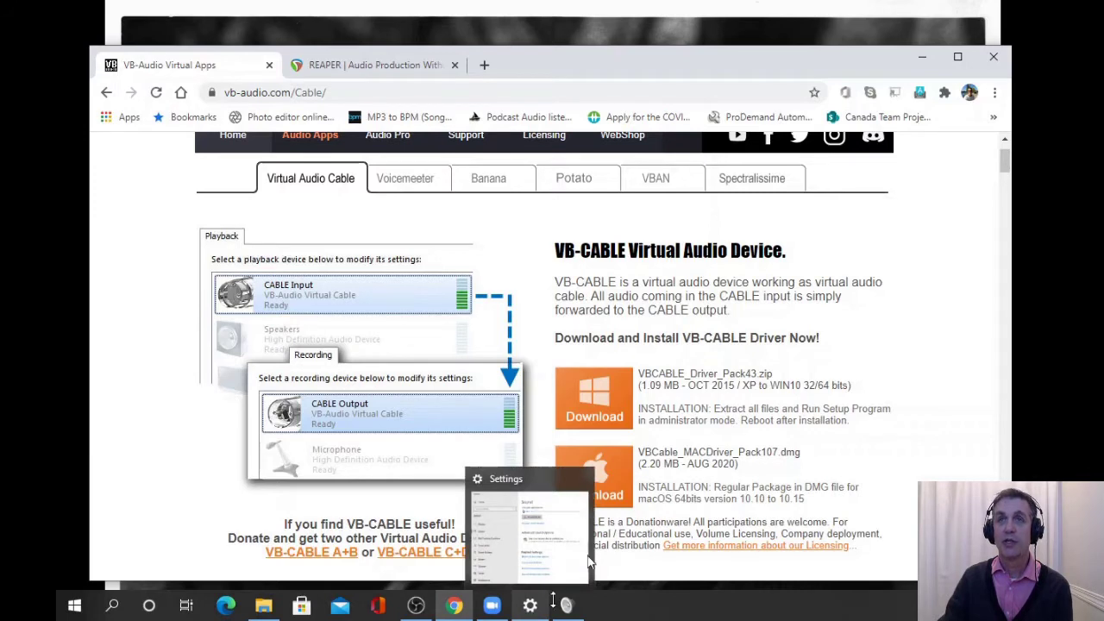
- Try the virtual cable as the Windows output device, then revert to the RODE NT-USB speakers
left_click(922, 54)
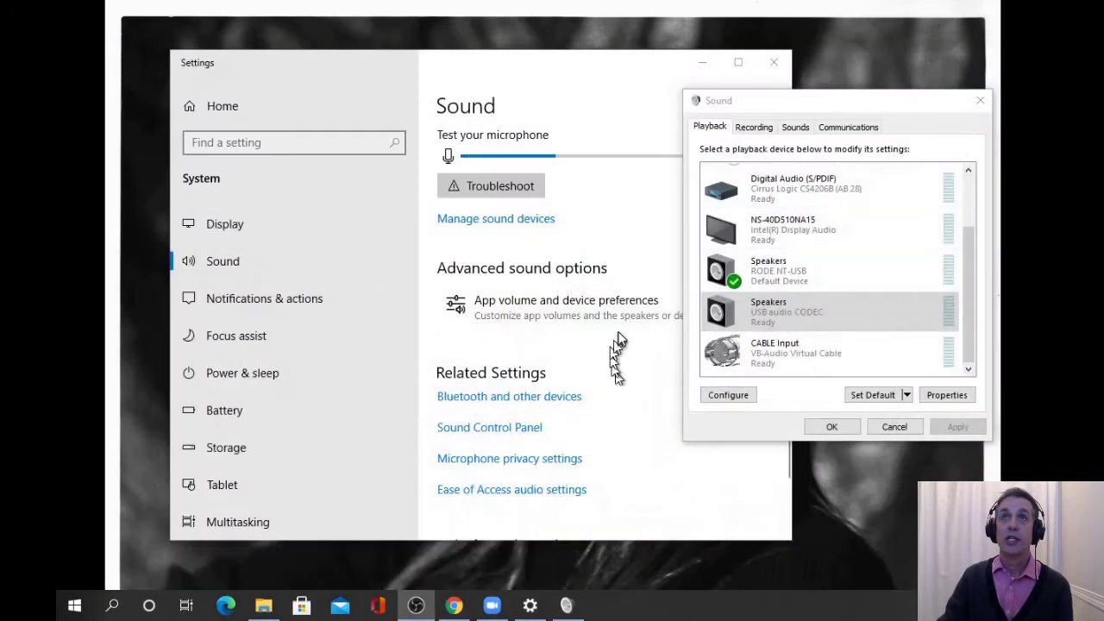
scroll(621, 345, "up", 3)
left_click(626, 205)
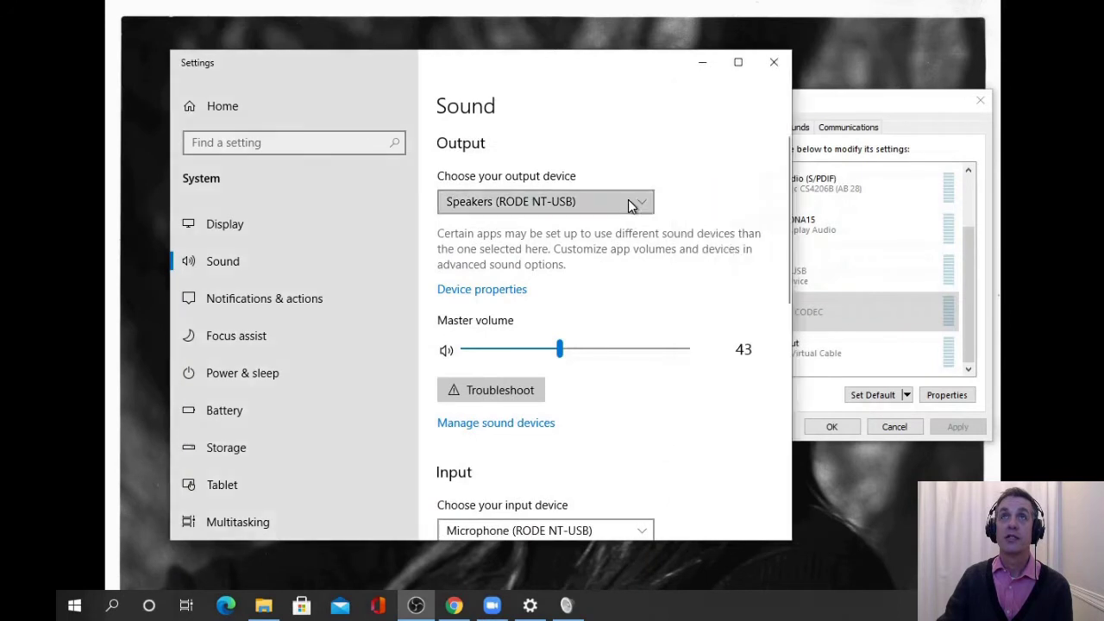
left_click(553, 249)
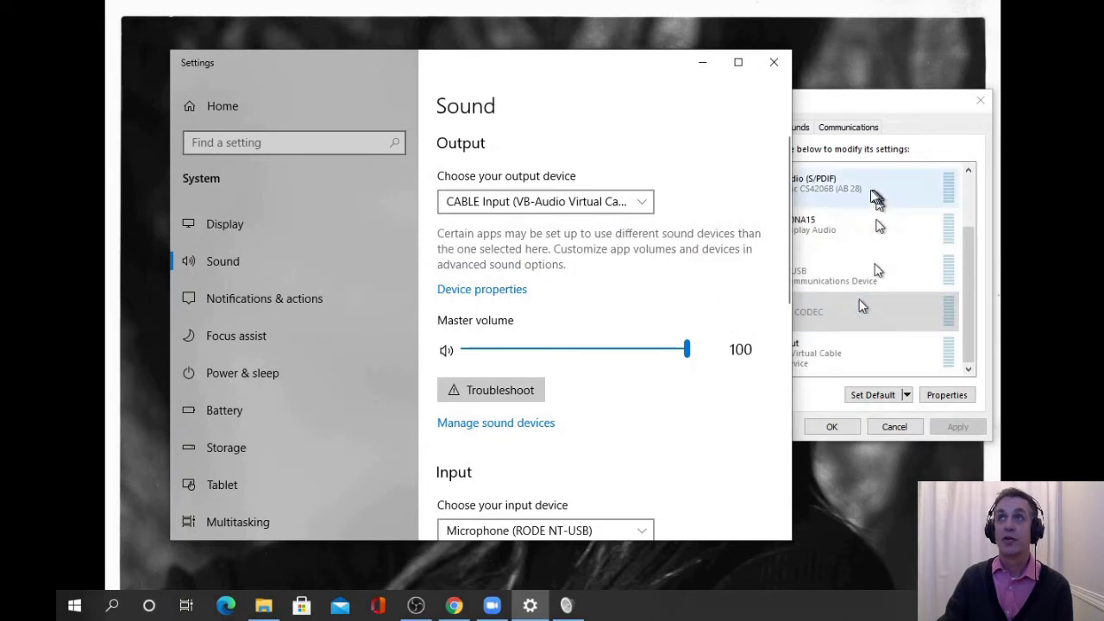
left_click(879, 98)
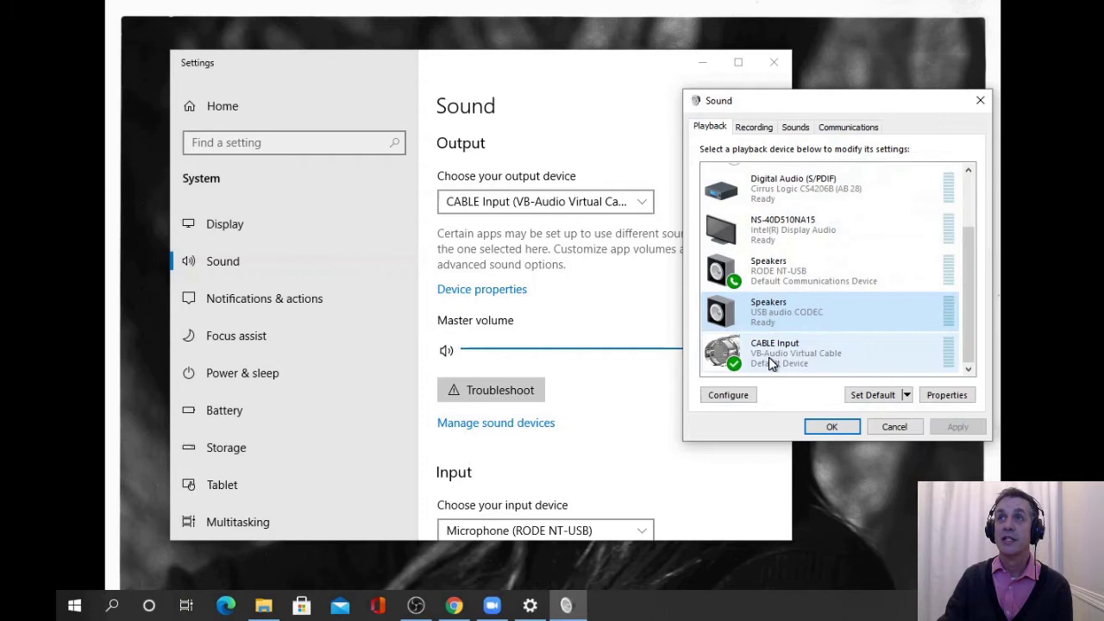
left_click(643, 203)
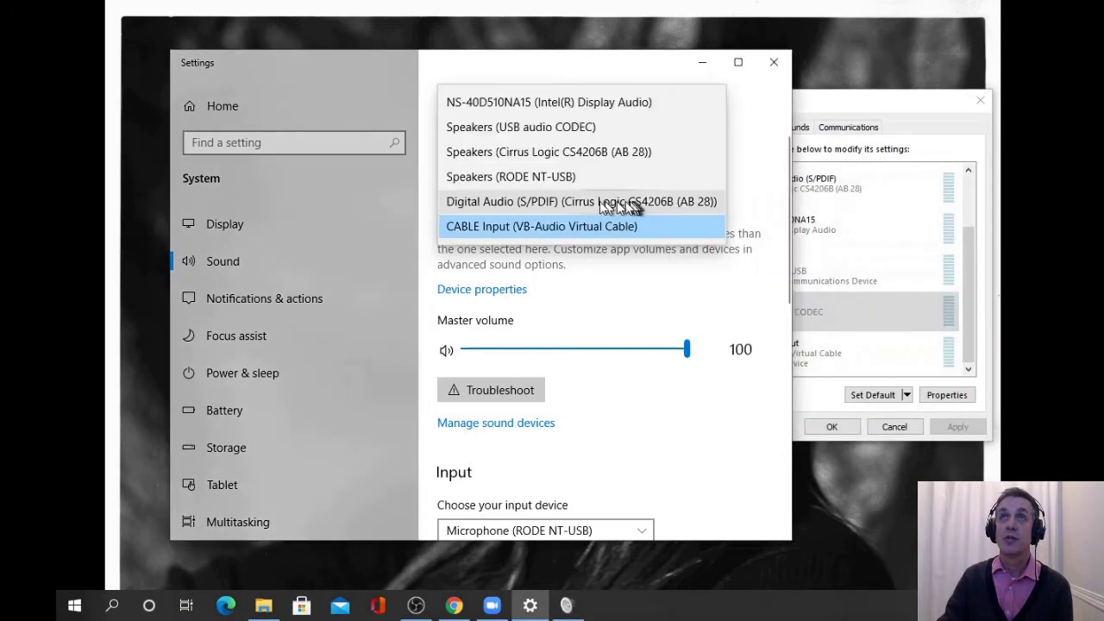
left_click(538, 177)
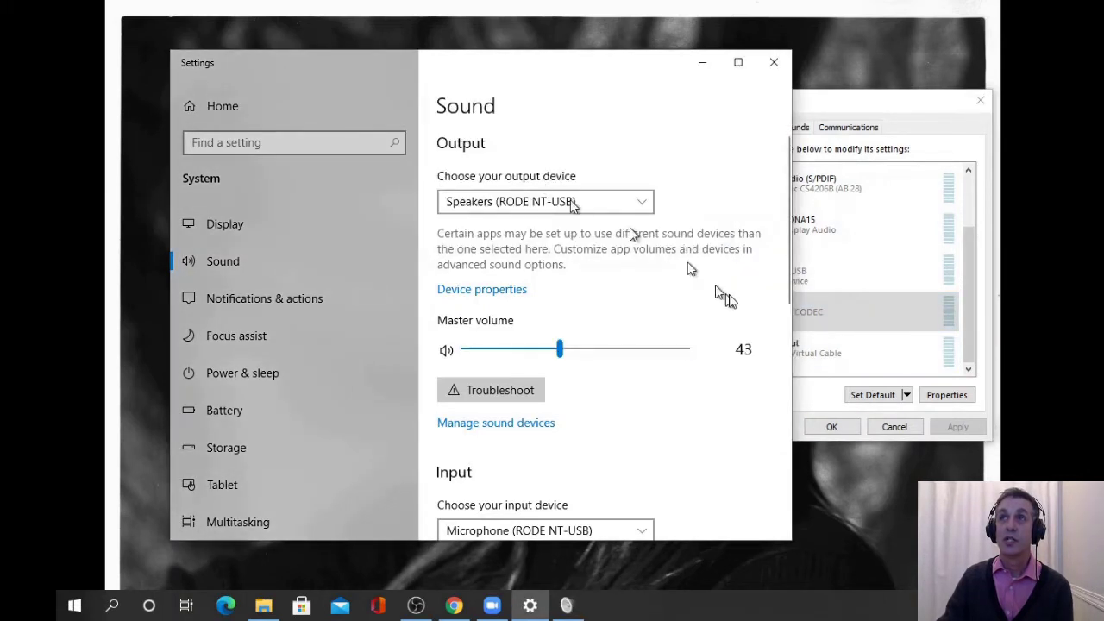
- In the Sound window, select the RODE NT-USB playback device and list recording devices down to CABLE Output
left_click(880, 112)
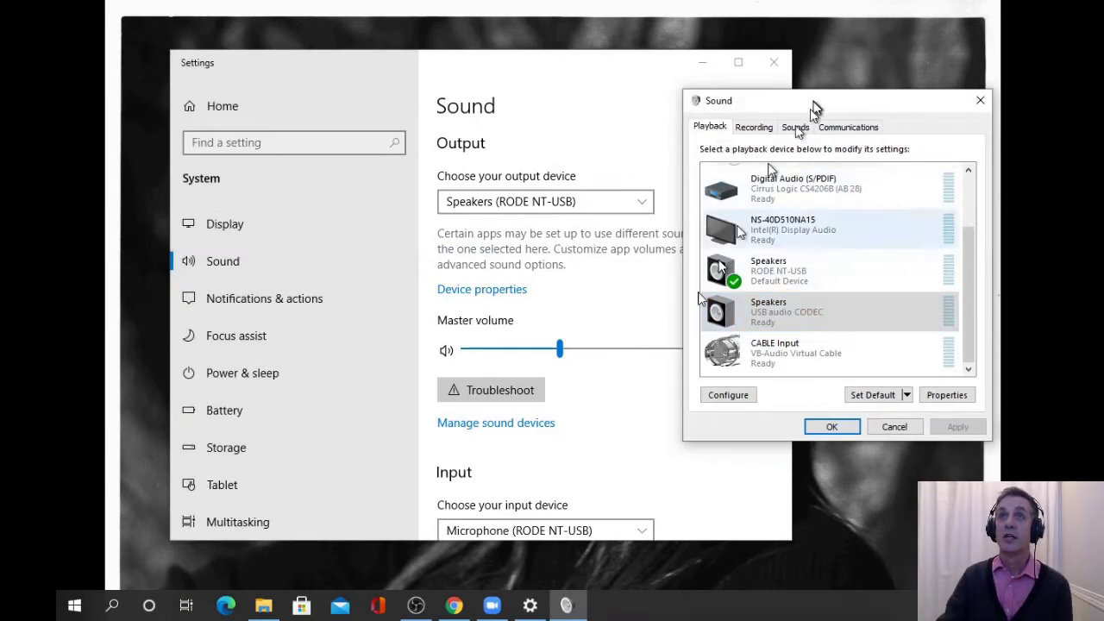
scroll(636, 414, "down", 6)
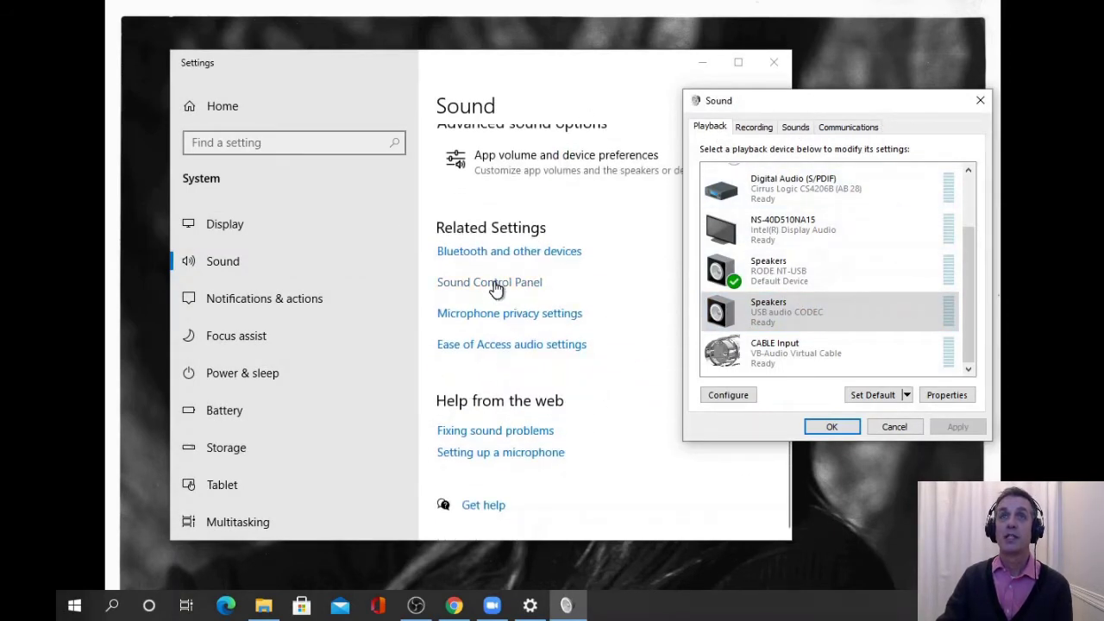
left_click(778, 279)
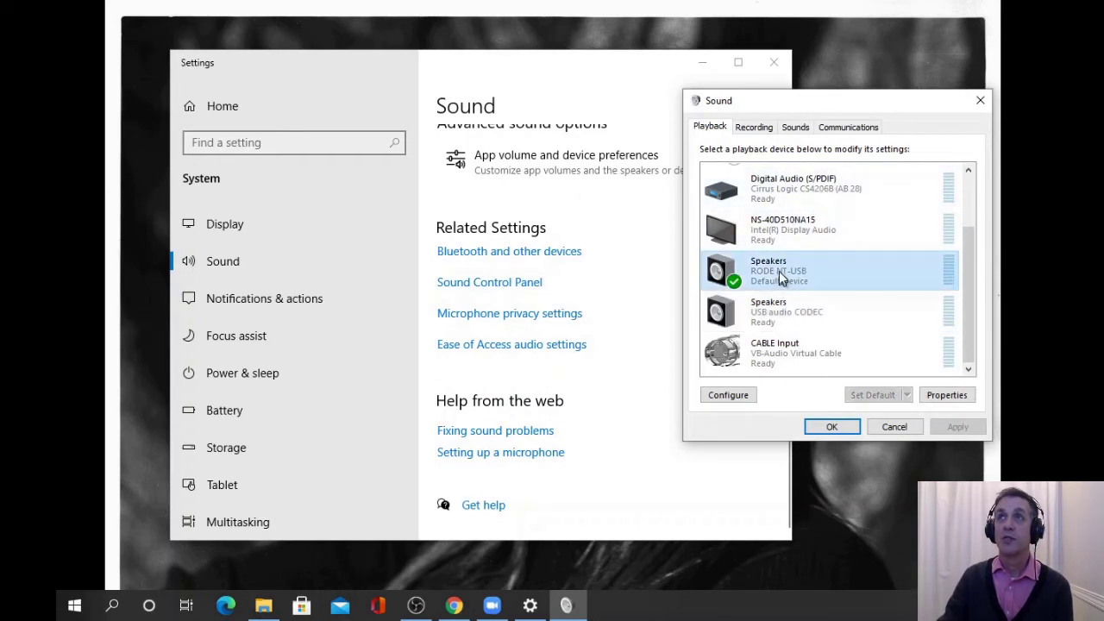
left_click(753, 129)
scroll(821, 327, "down", 2)
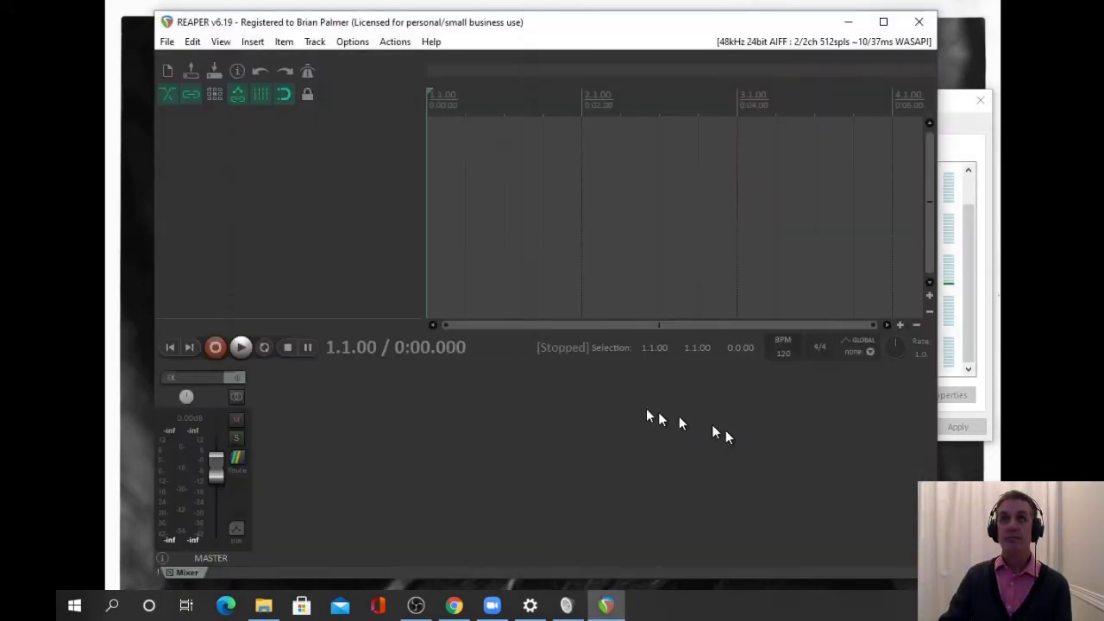
- Insert a new empty Track 1 into the REAPER project from the Track menu
left_click(315, 41)
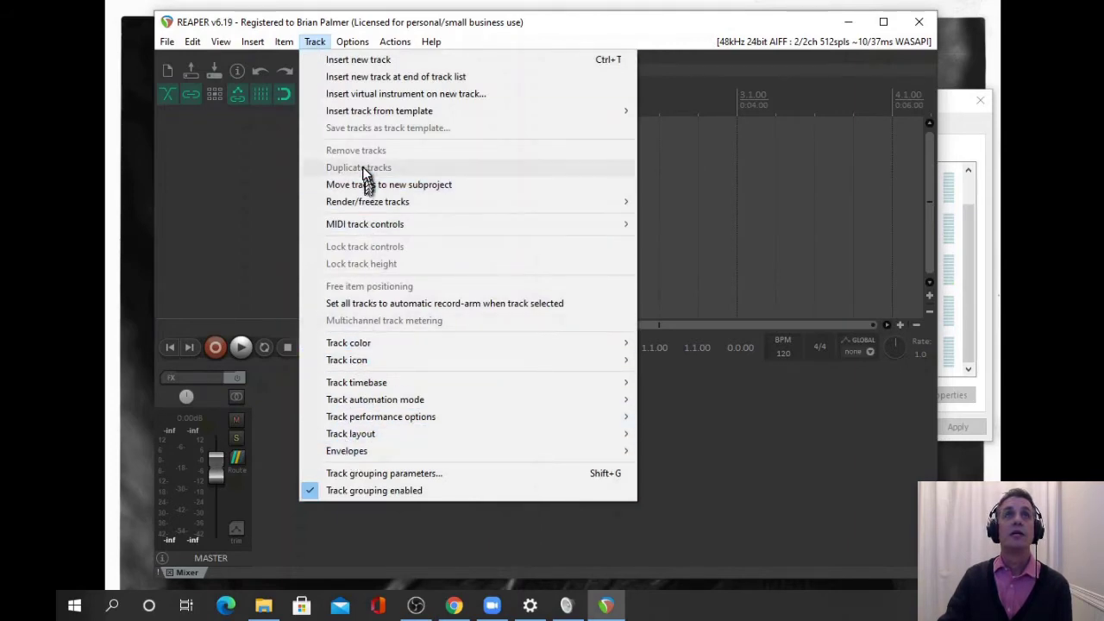
left_click(358, 59)
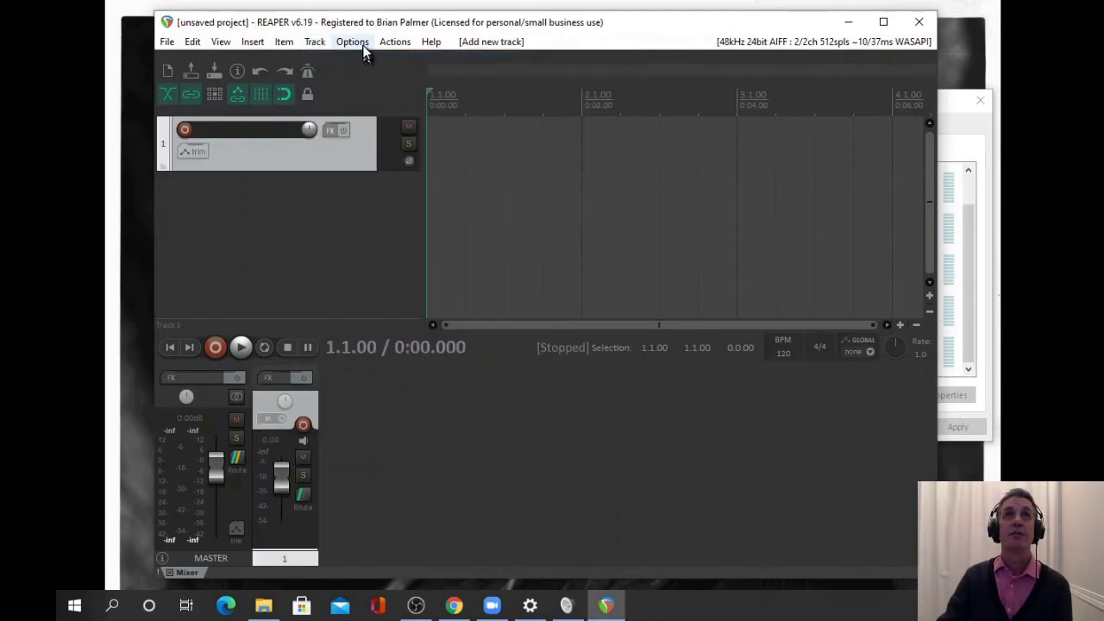
left_click(359, 42)
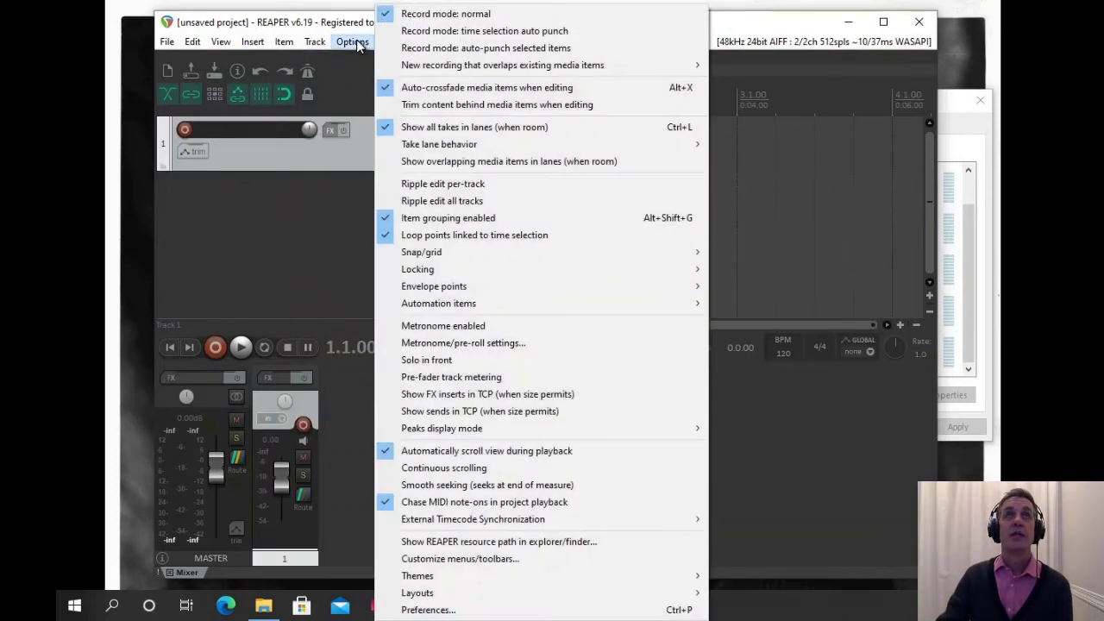
- In REAPER's Device preferences, set input to RODE NT-USB and output to CABLE Input, then confirm
left_click(421, 609)
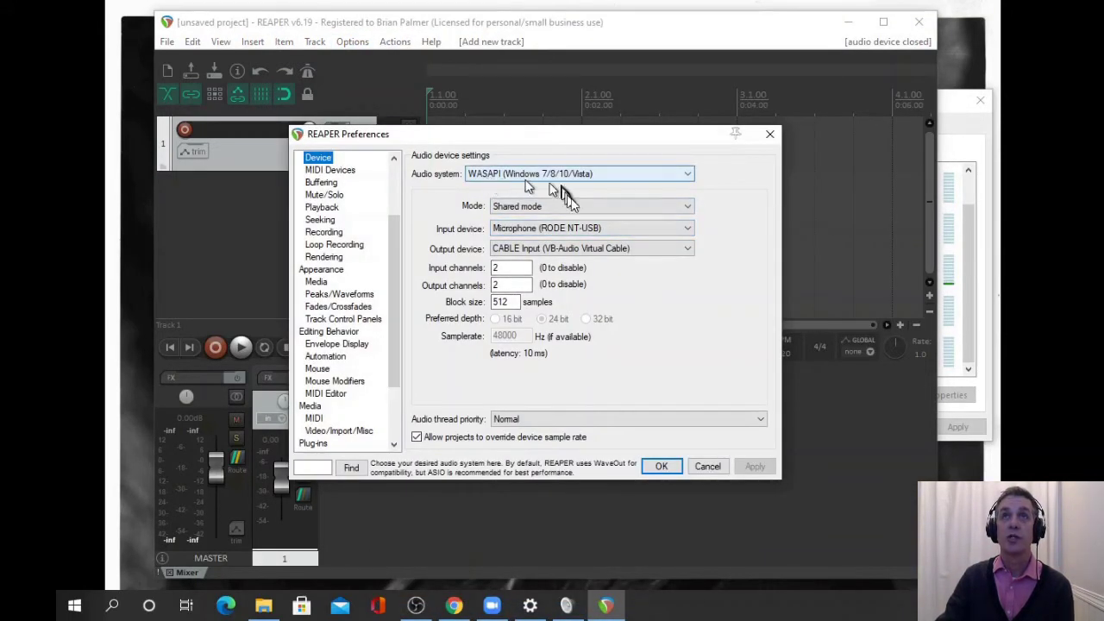
left_click(635, 231)
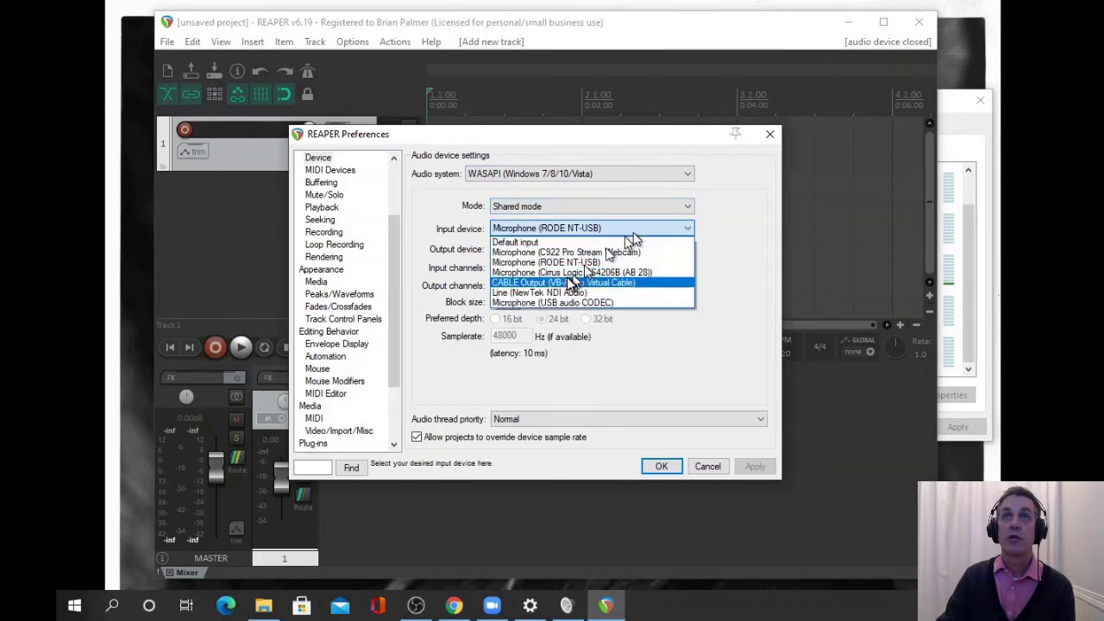
left_click(567, 264)
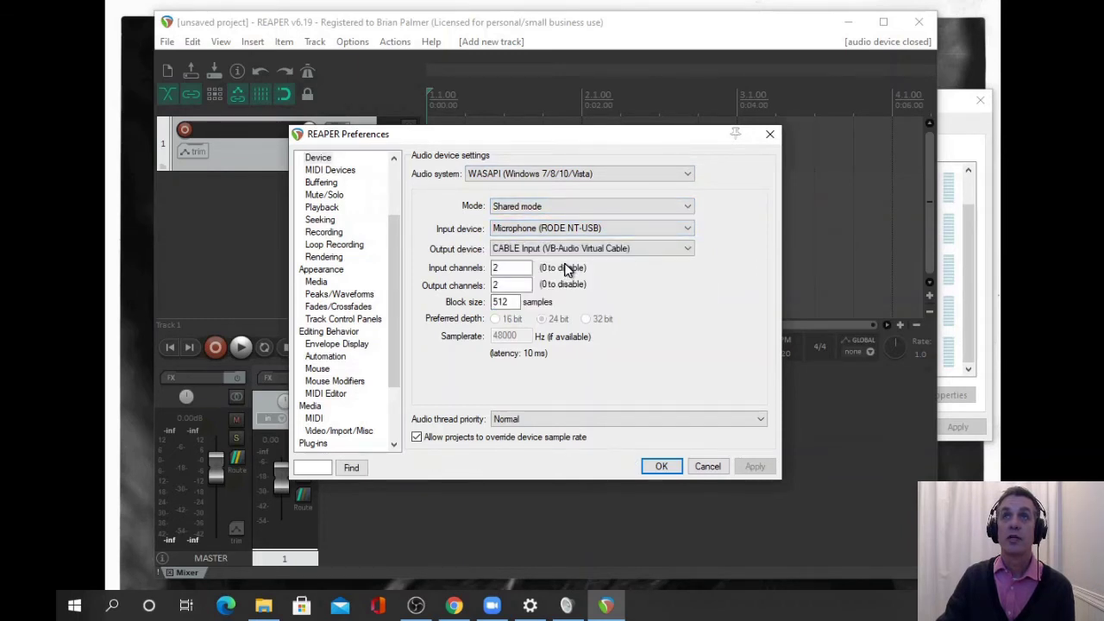
left_click(652, 247)
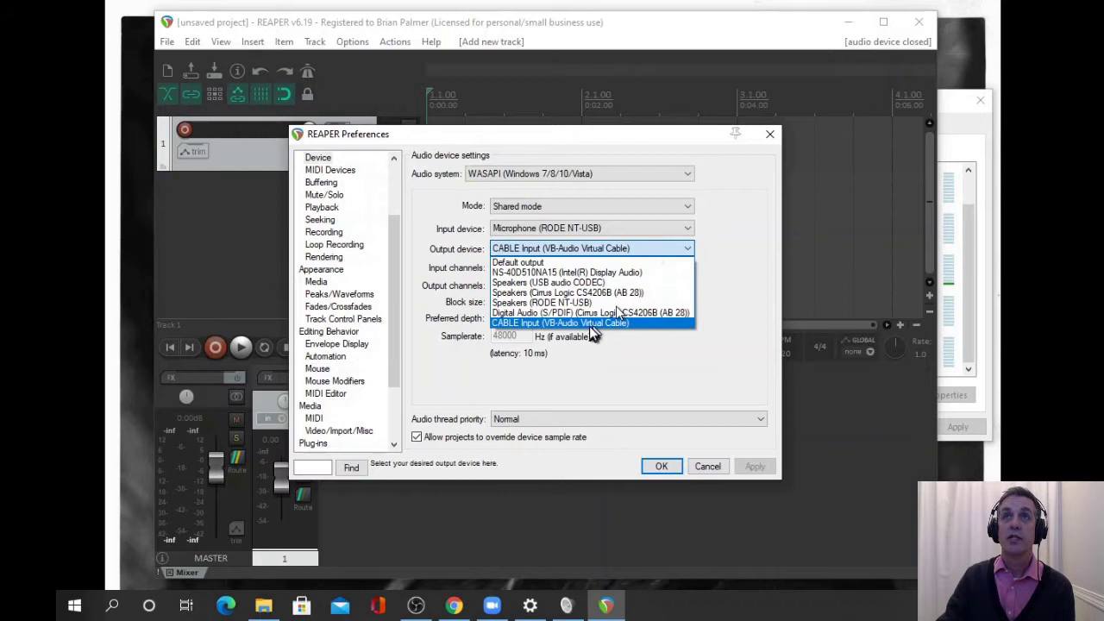
left_click(596, 325)
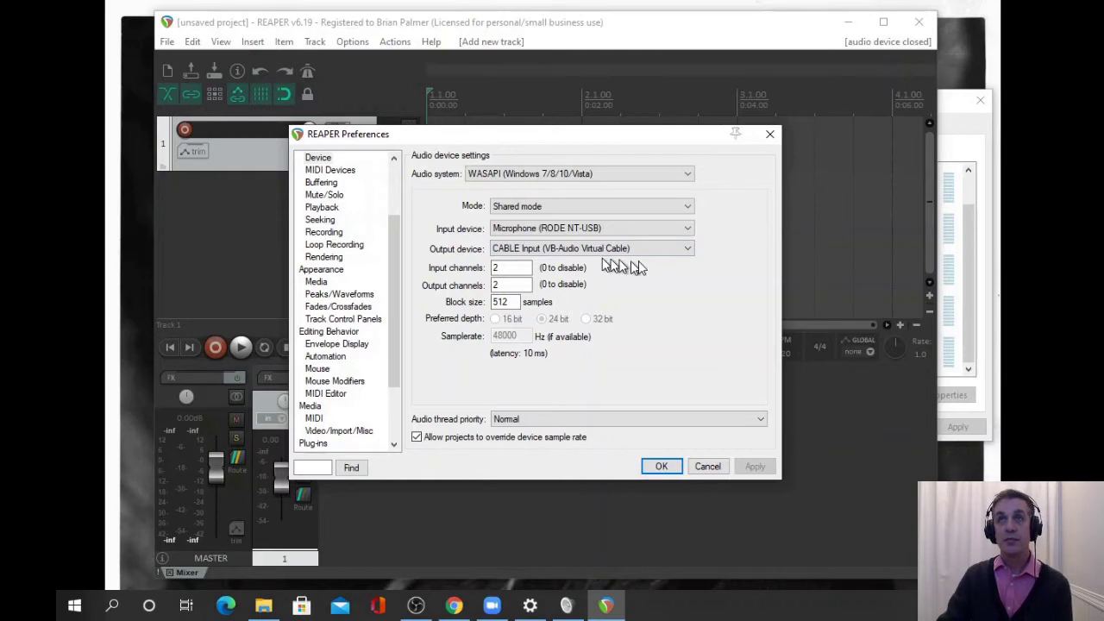
left_click(660, 466)
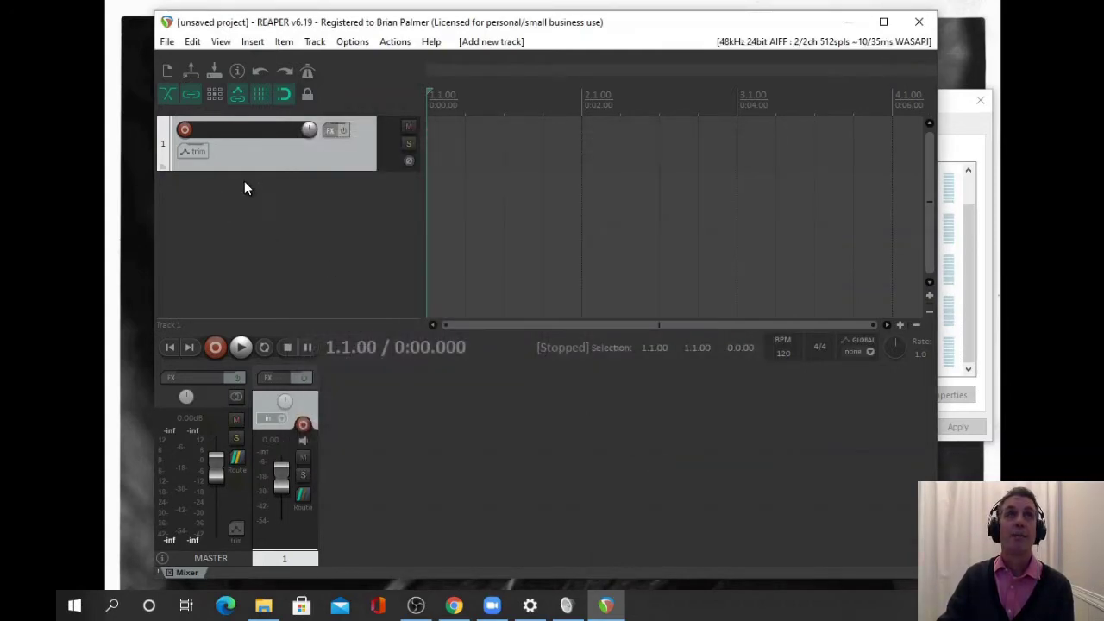
- Record-arm Track 1 so the microphone shows on its meter, and bring up Zoom's settings
left_click(185, 130)
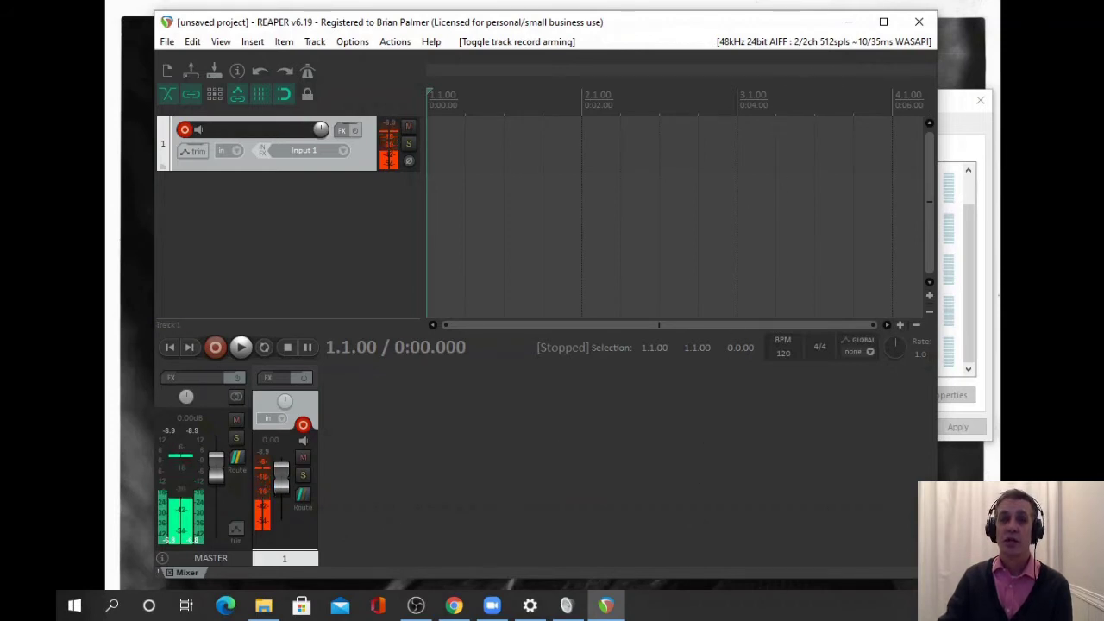
left_click(495, 606)
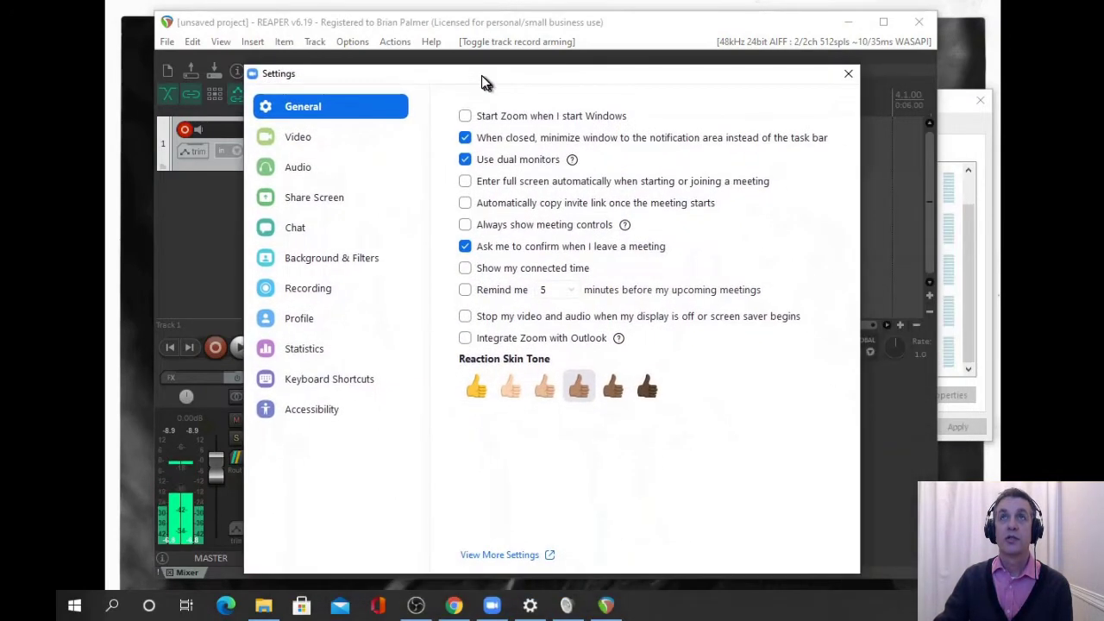
- In Zoom's Audio settings, choose CABLE Output (VB-Audio Virtual Cable) as the microphone and start Test Mic
left_click(306, 169)
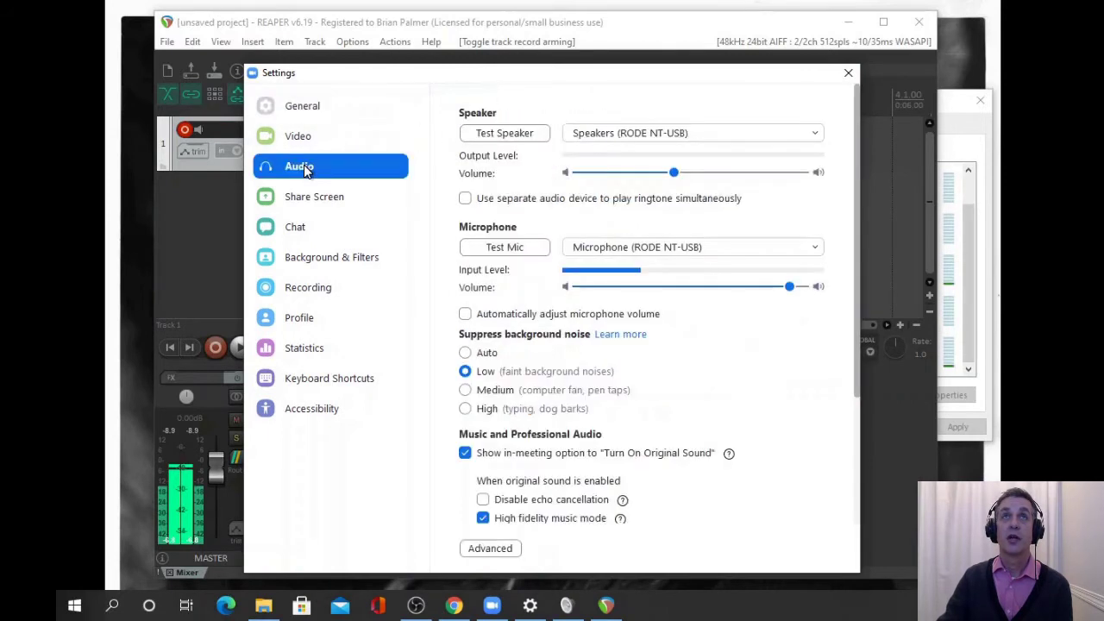
left_click(724, 247)
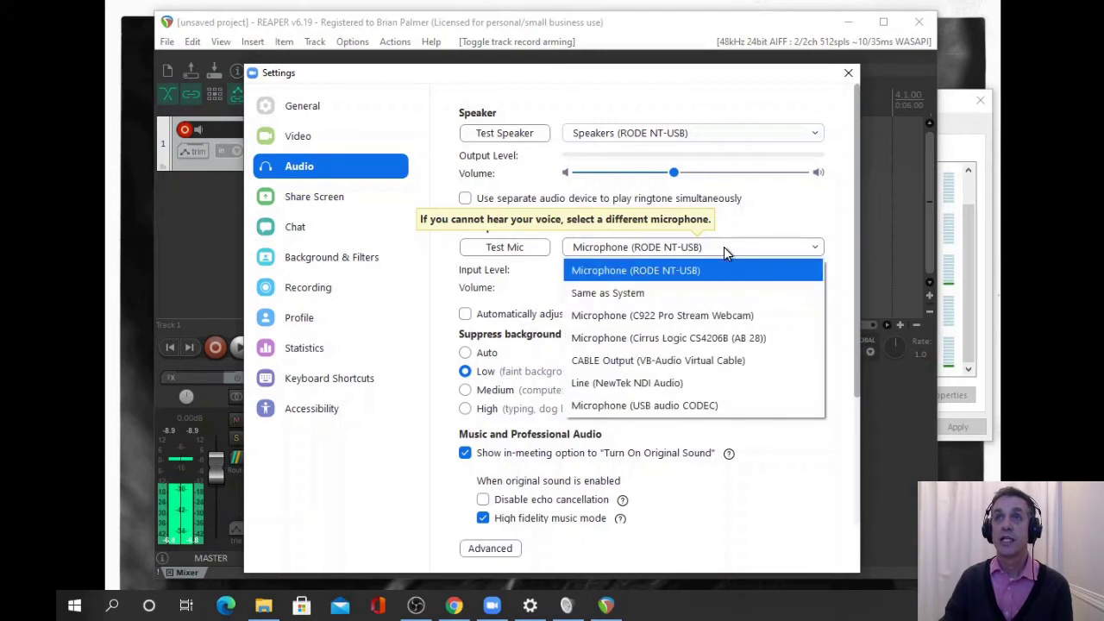
left_click(709, 360)
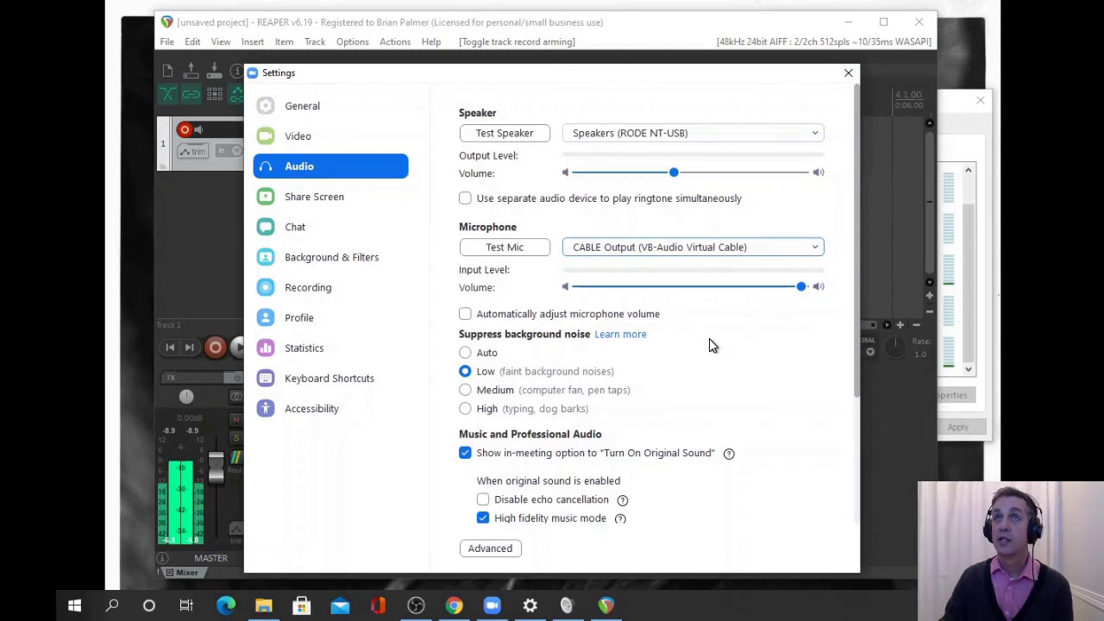
left_click(526, 250)
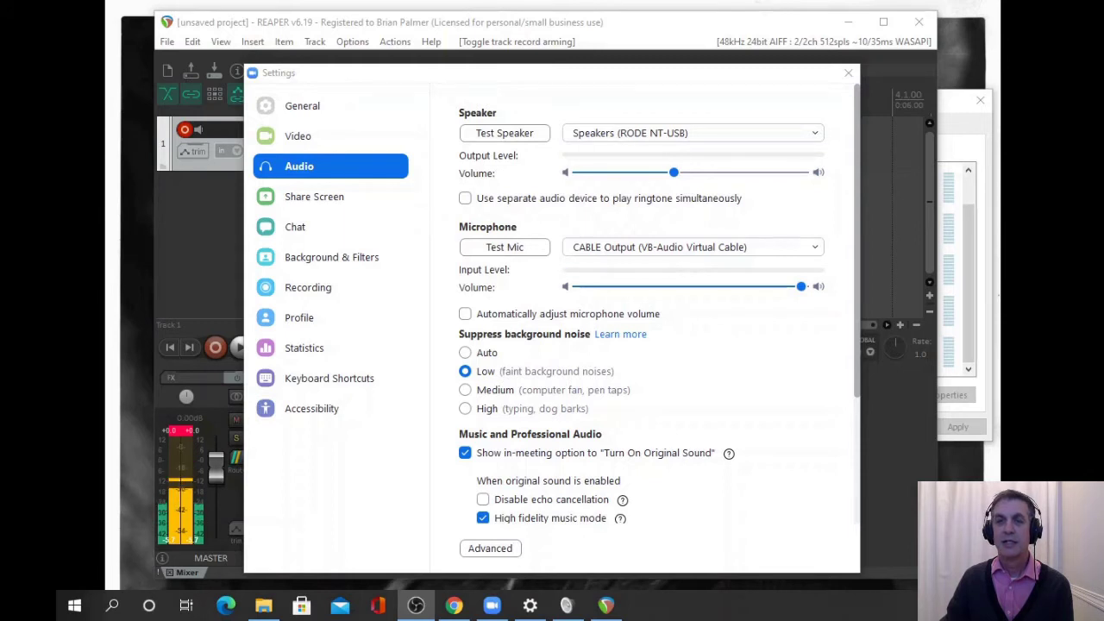
- Run Zoom's mic test on the cable signal, then close the Settings window
left_click(528, 248)
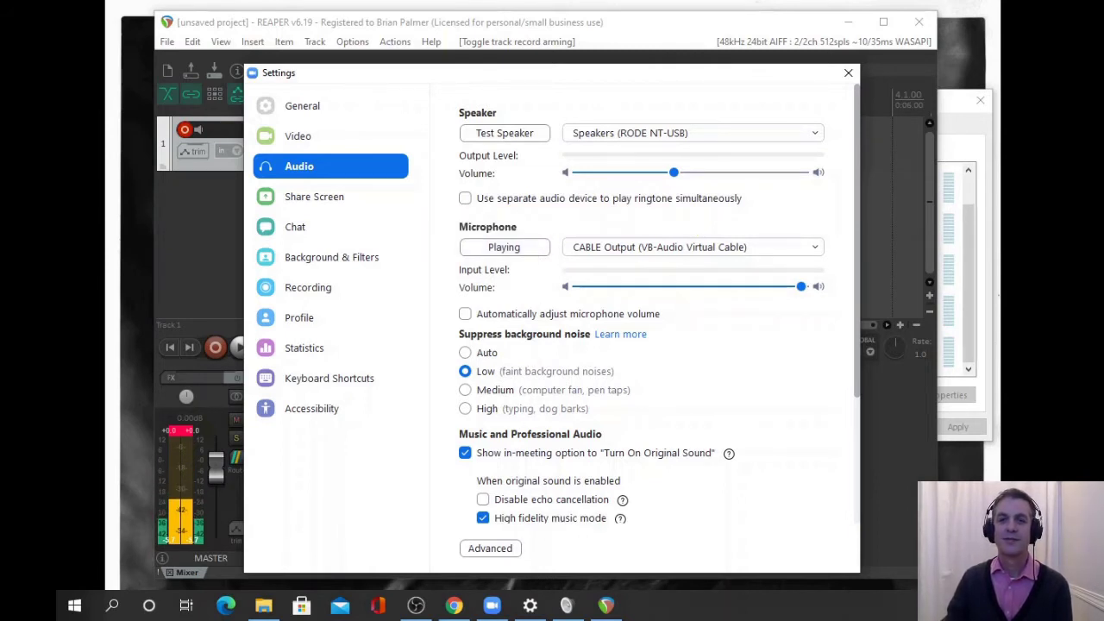
left_click(415, 606)
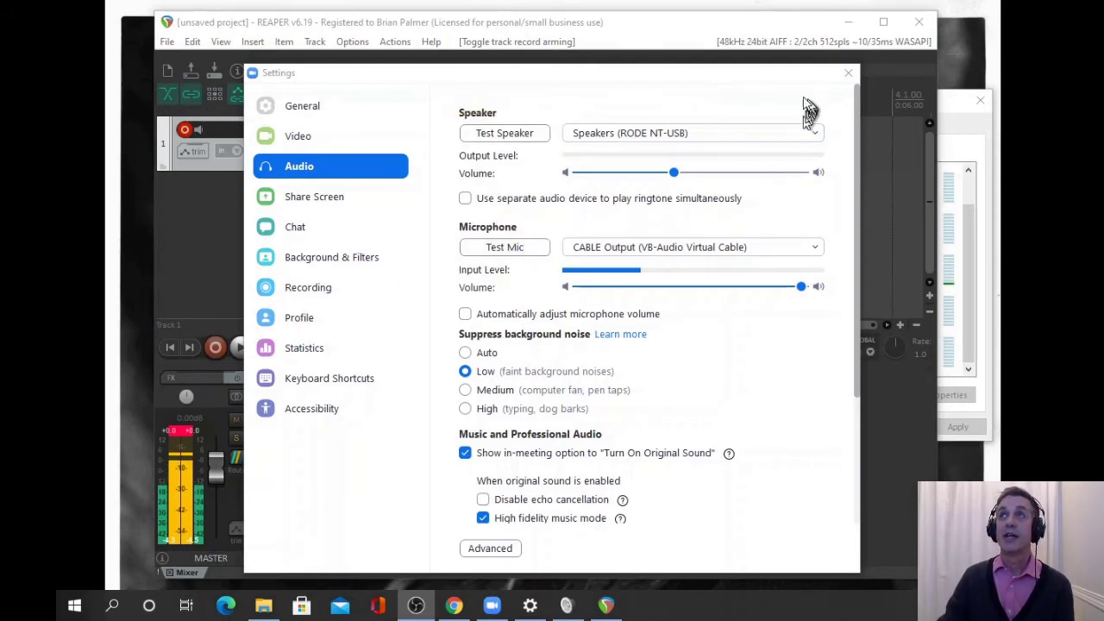
left_click(848, 72)
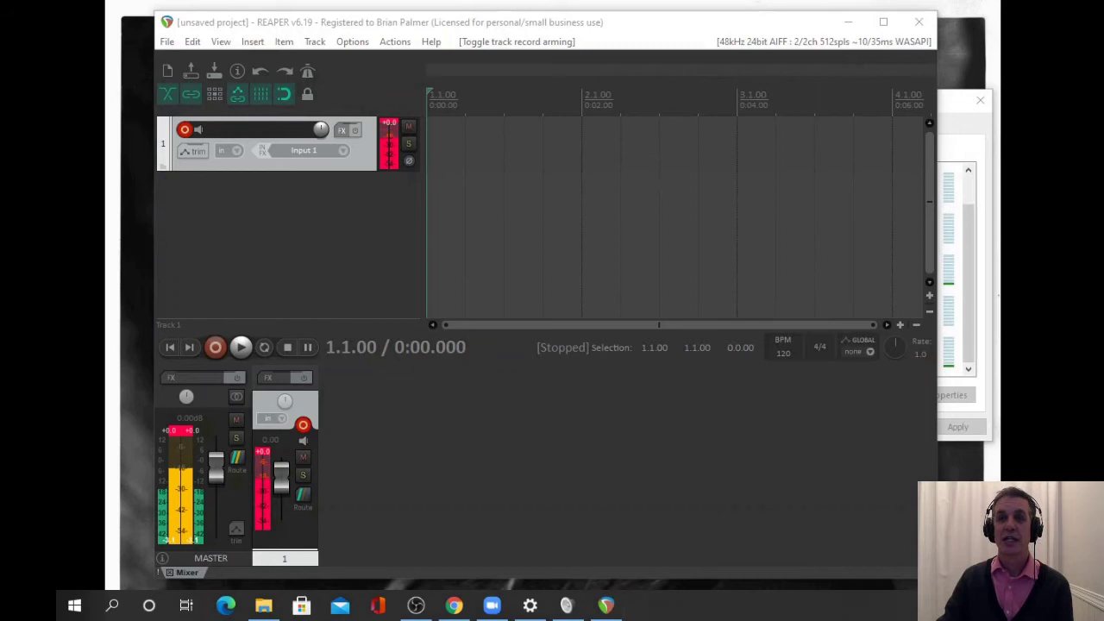
- Raise the Windows Sound window's Recording devices list from the taskbar in front of REAPER
mouse_move(532, 616)
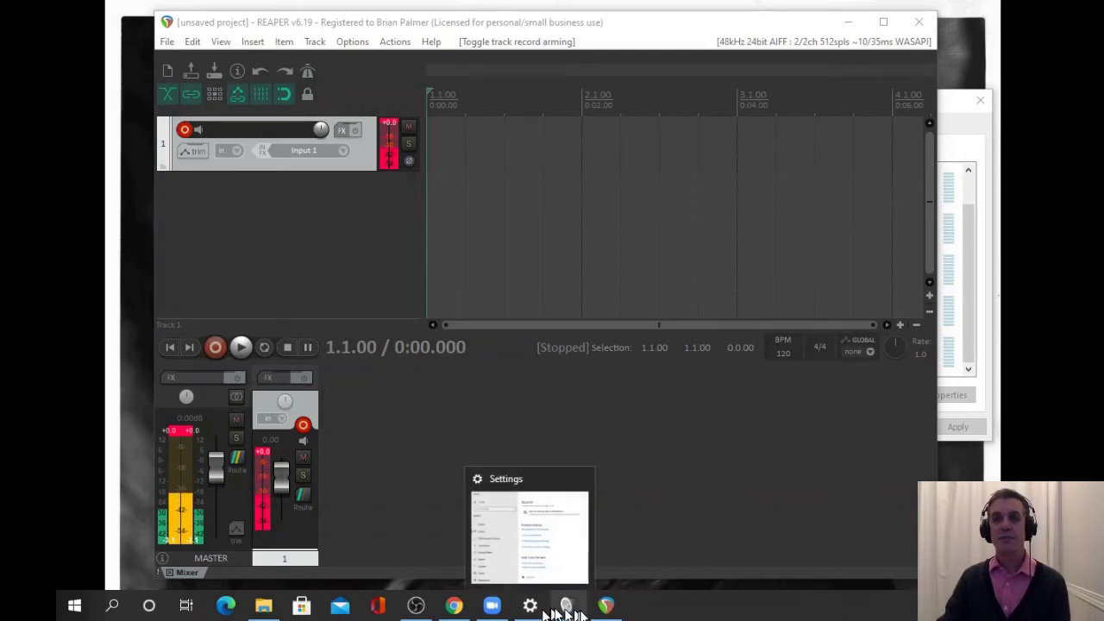
left_click(565, 604)
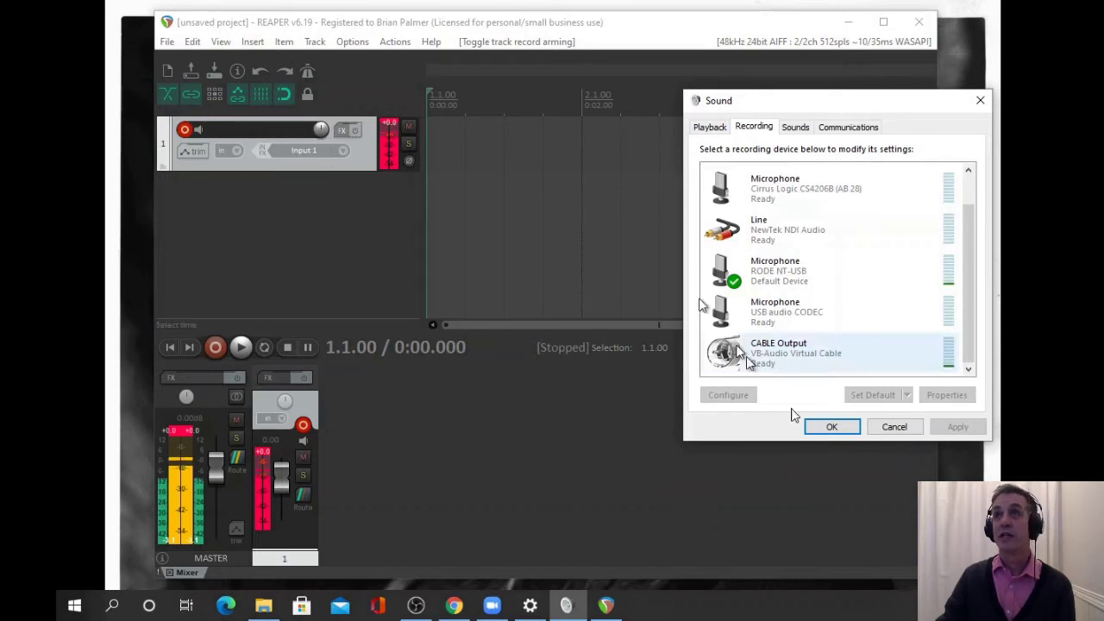
- Turn on 'Listen to this device' in CABLE Output's Properties Listen tab and apply with OK
left_click(789, 358)
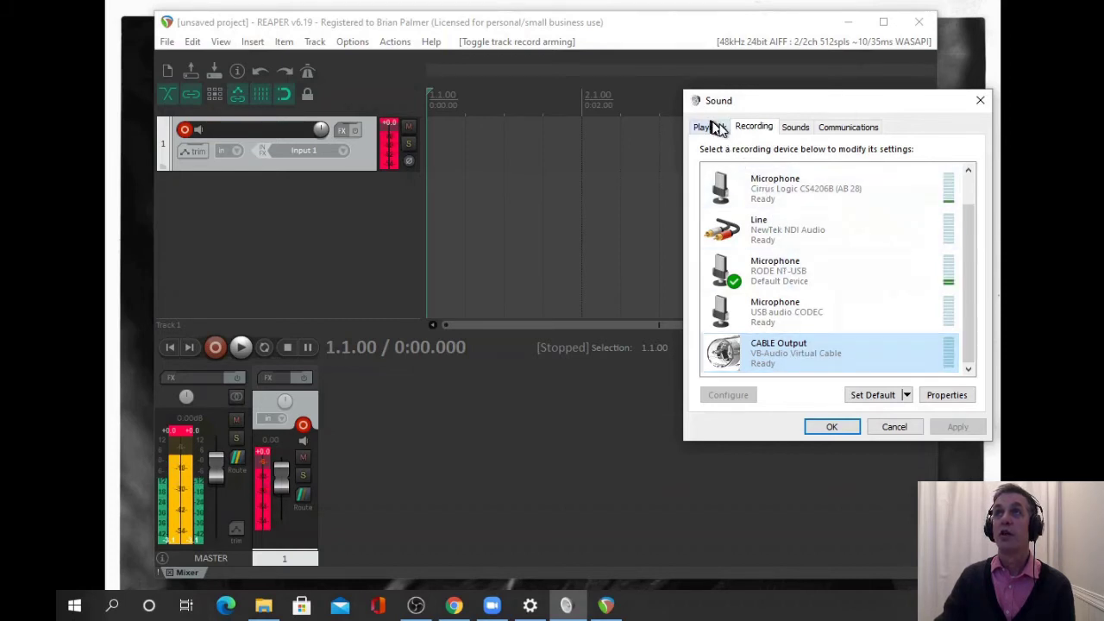
left_click(756, 130)
left_click(798, 358)
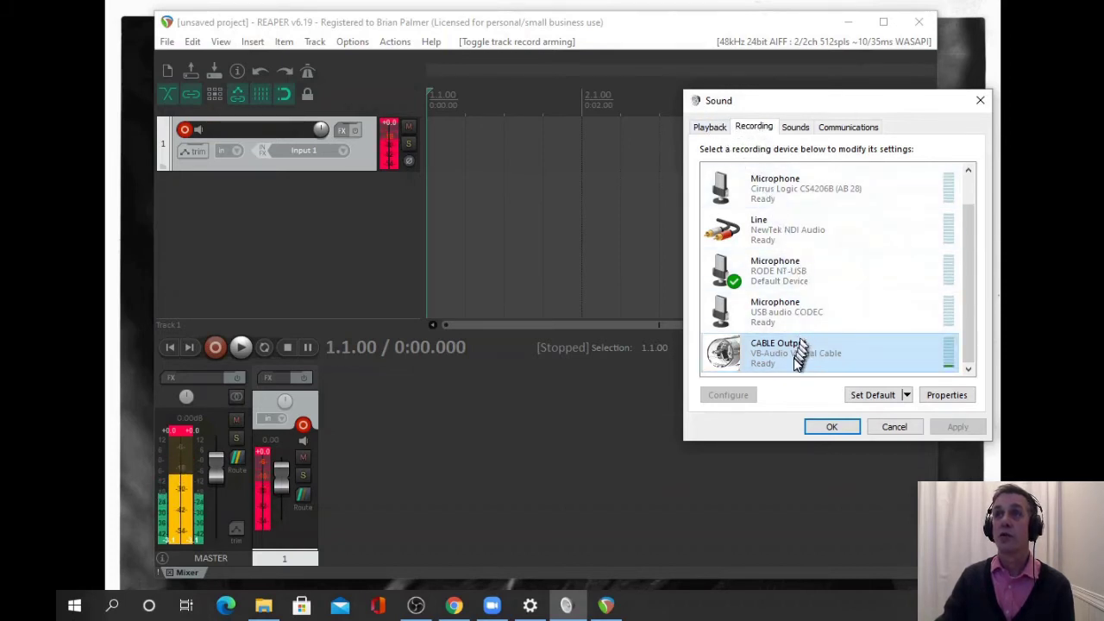
right_click(792, 357)
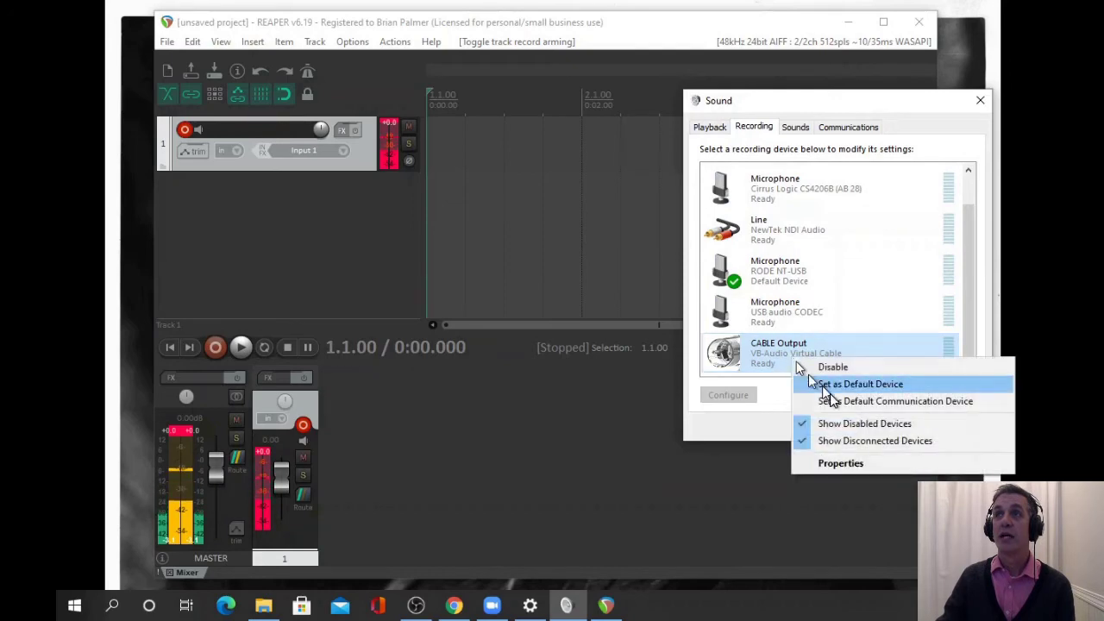
left_click(835, 464)
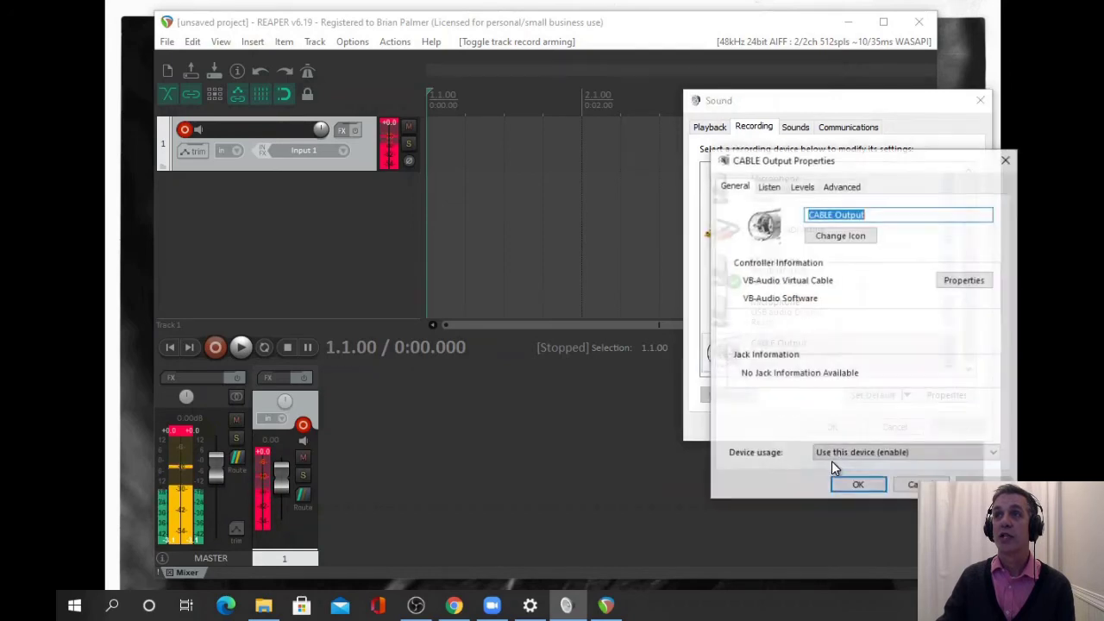
left_click(767, 188)
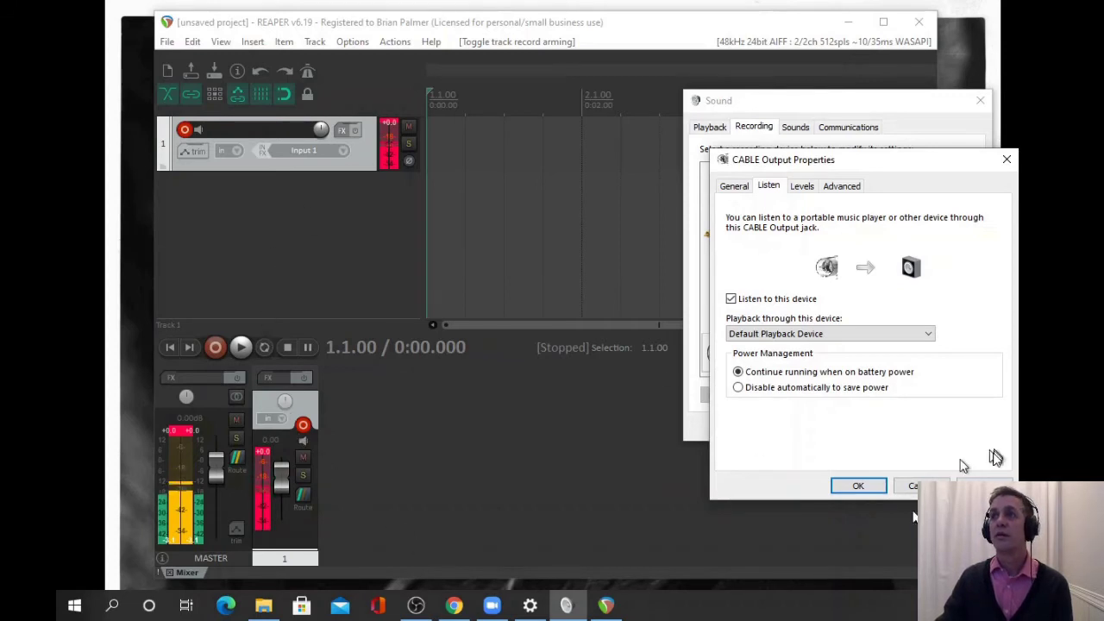
left_click(858, 487)
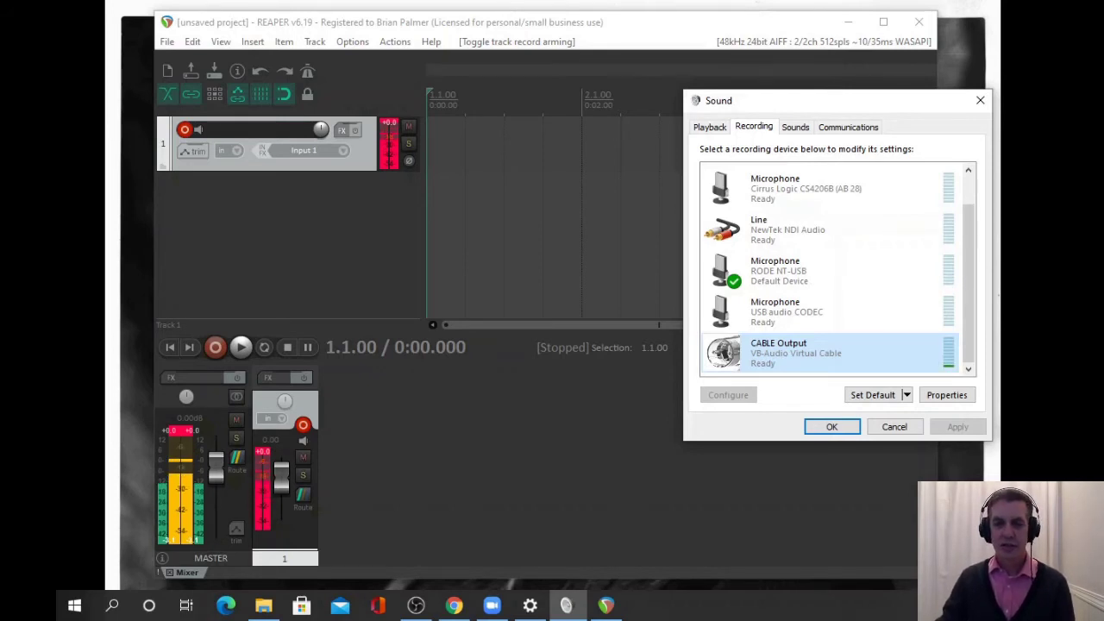
key("alt+Tab")
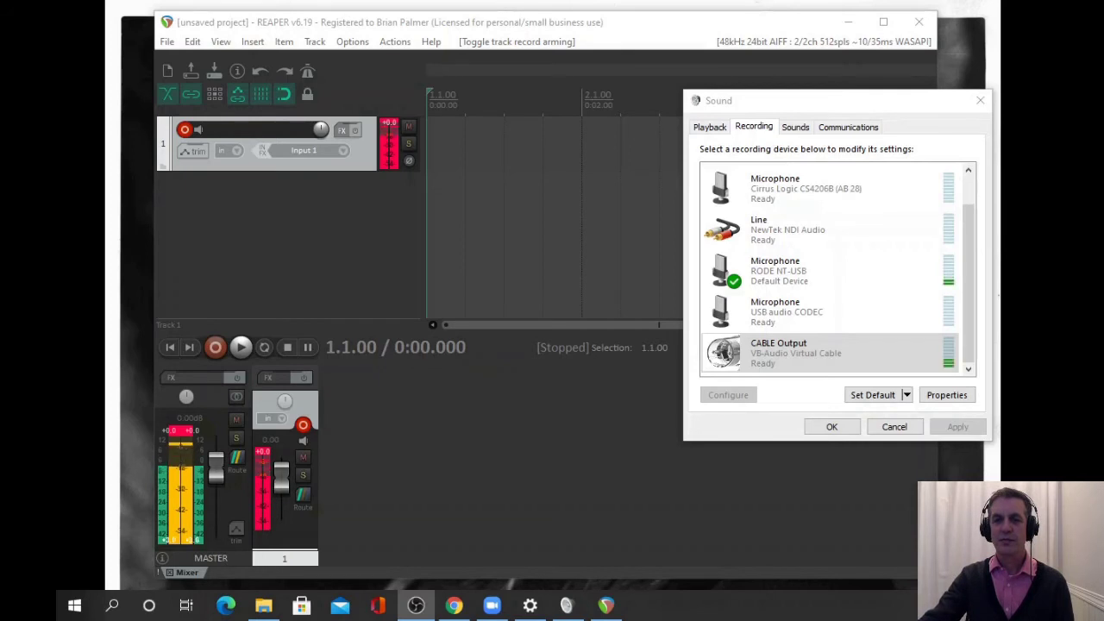
- Bring REAPER back to the front and check the armed Track 1 and master meters
left_click(532, 302)
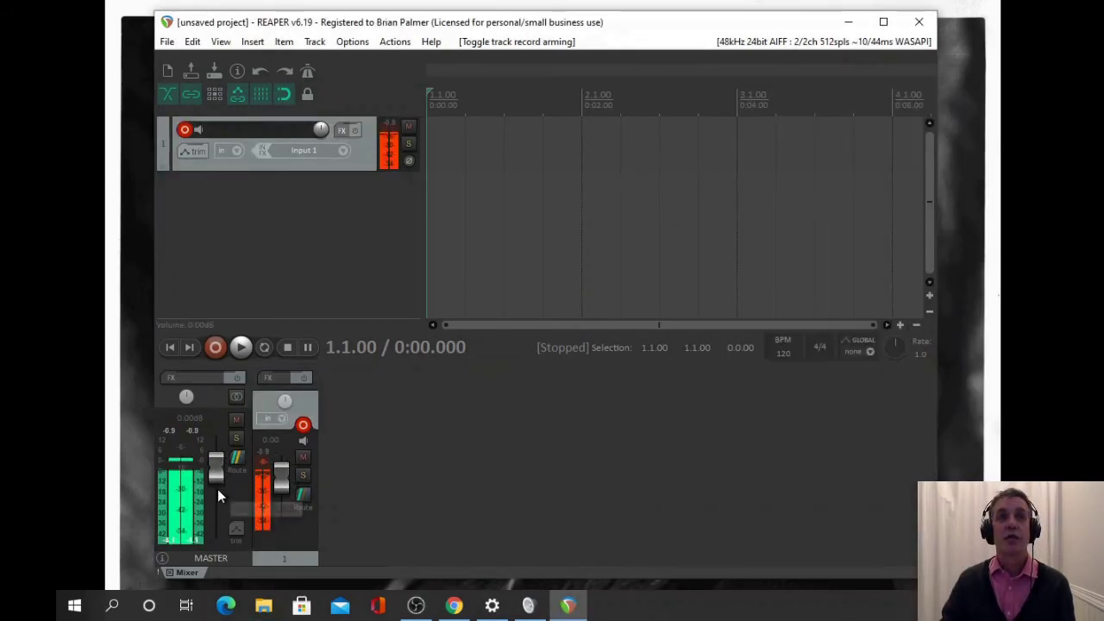
mouse_move(221, 489)
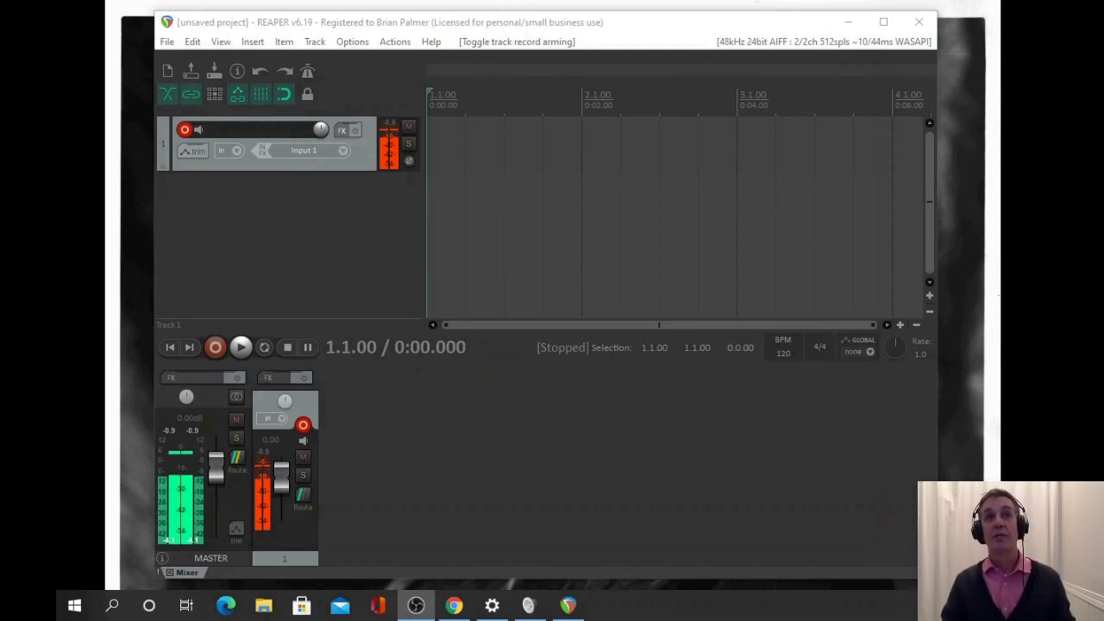
- Add ReaGate to Track 1's FX chain and raise its threshold to -27.2 dB
left_click(342, 130)
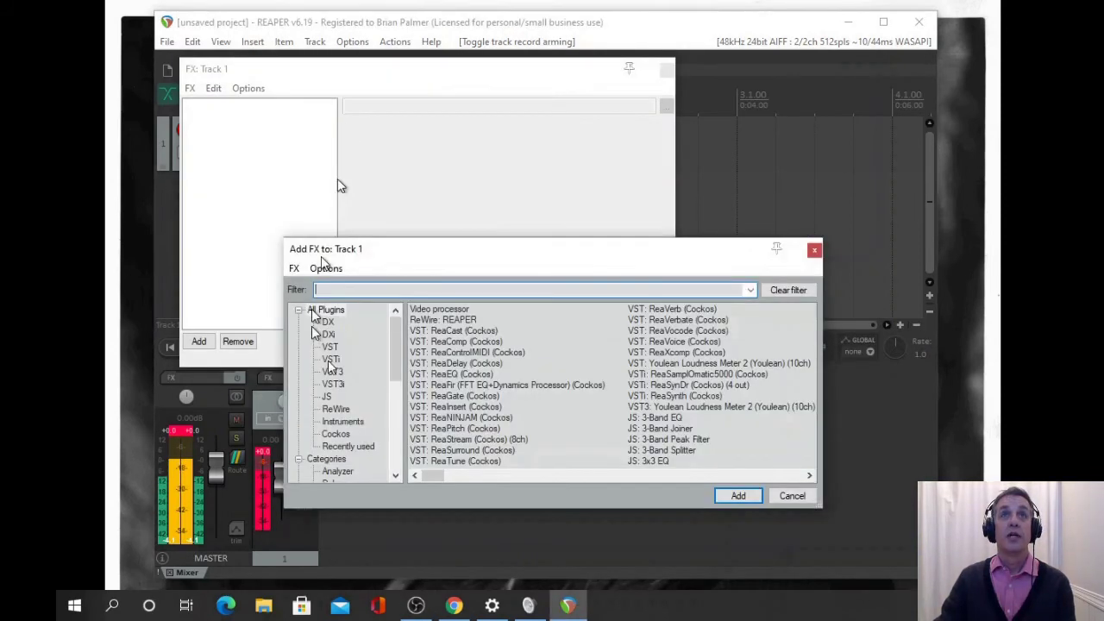
left_click(442, 395)
double_click(442, 395)
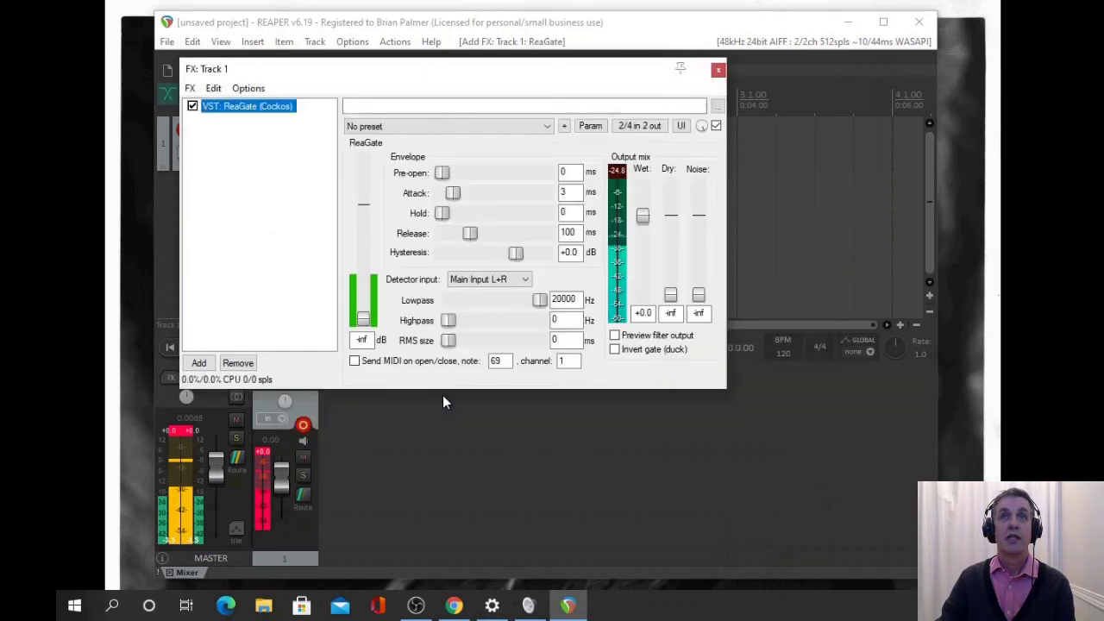
left_click_drag(363, 320, 364, 276)
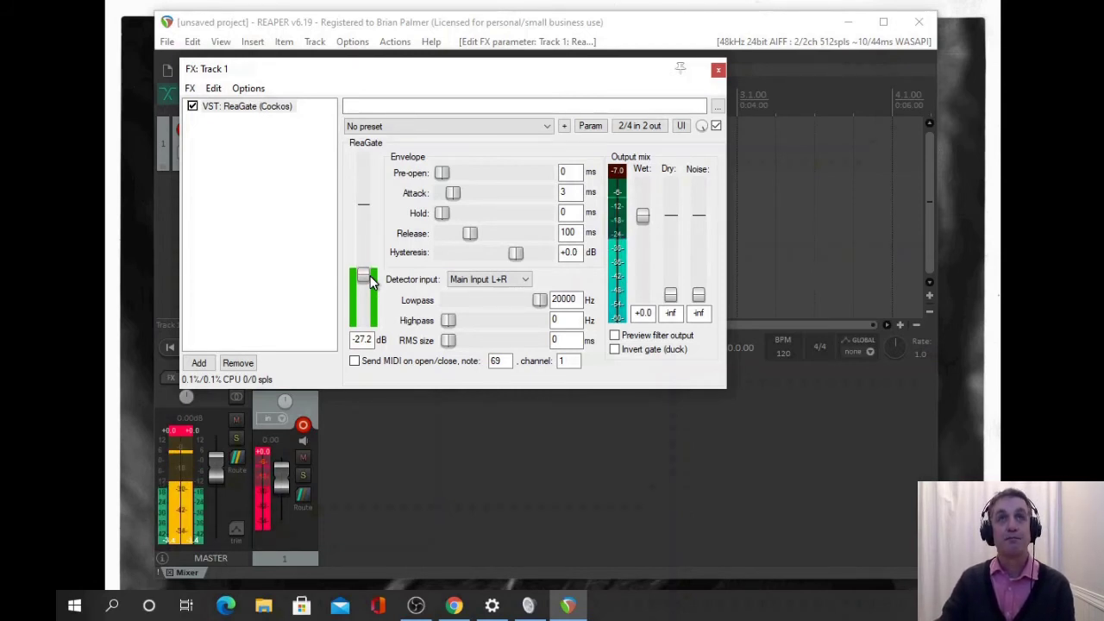
- Toggle ReaGate's bypass to compare the sound, leaving it bypassed
left_click(192, 106)
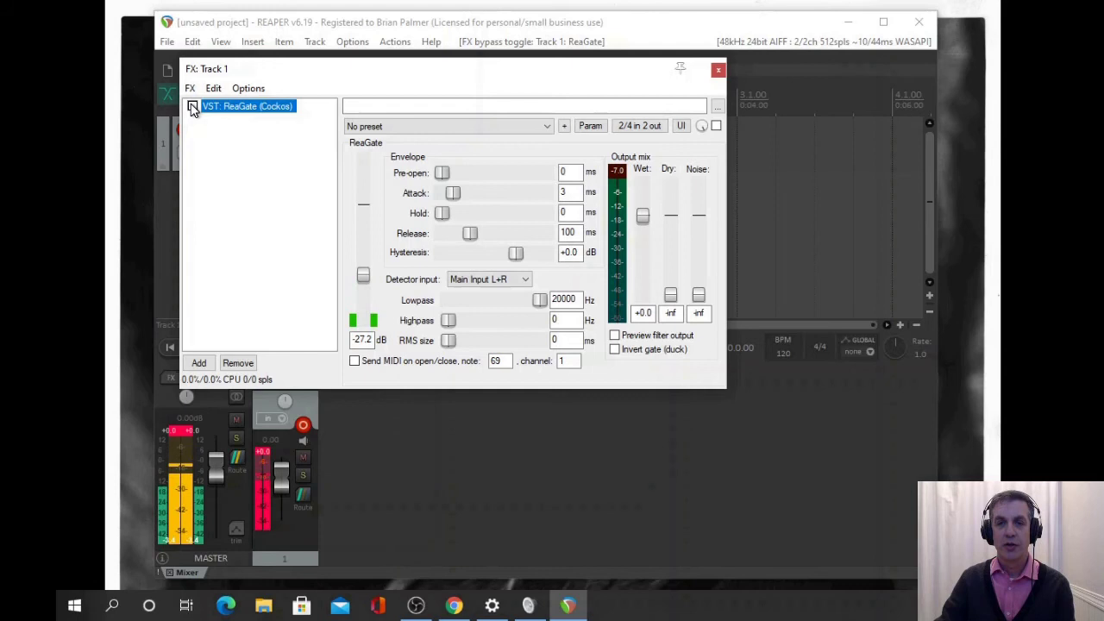
left_click(193, 106)
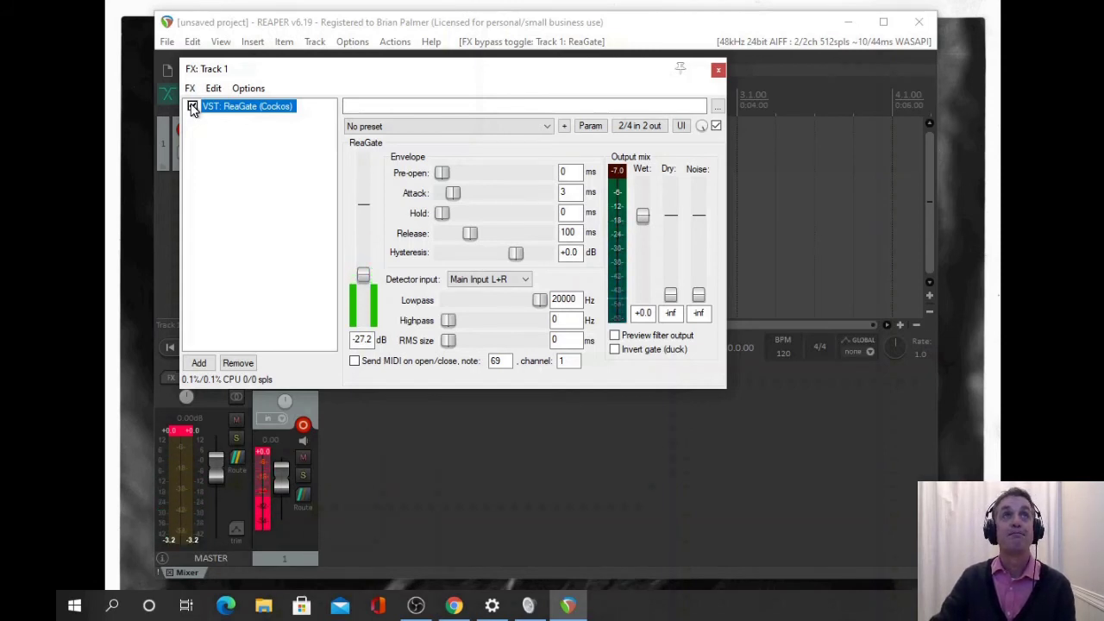
left_click(193, 106)
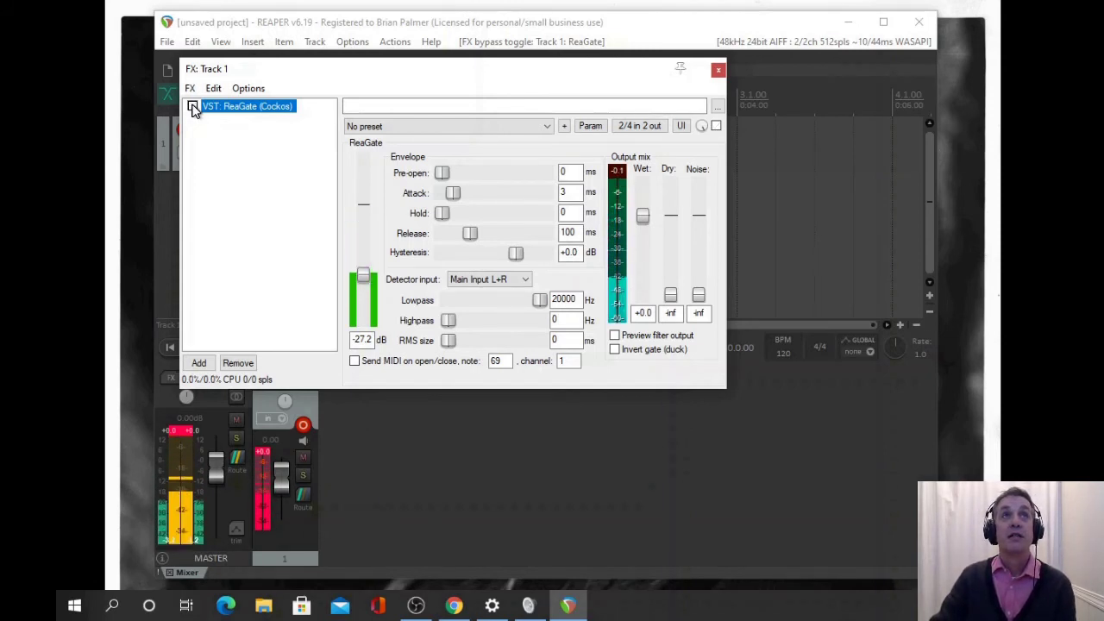
- Add ReaFir after ReaGate on Track 1, bypass it, and set its mode to Subtract
left_click(199, 364)
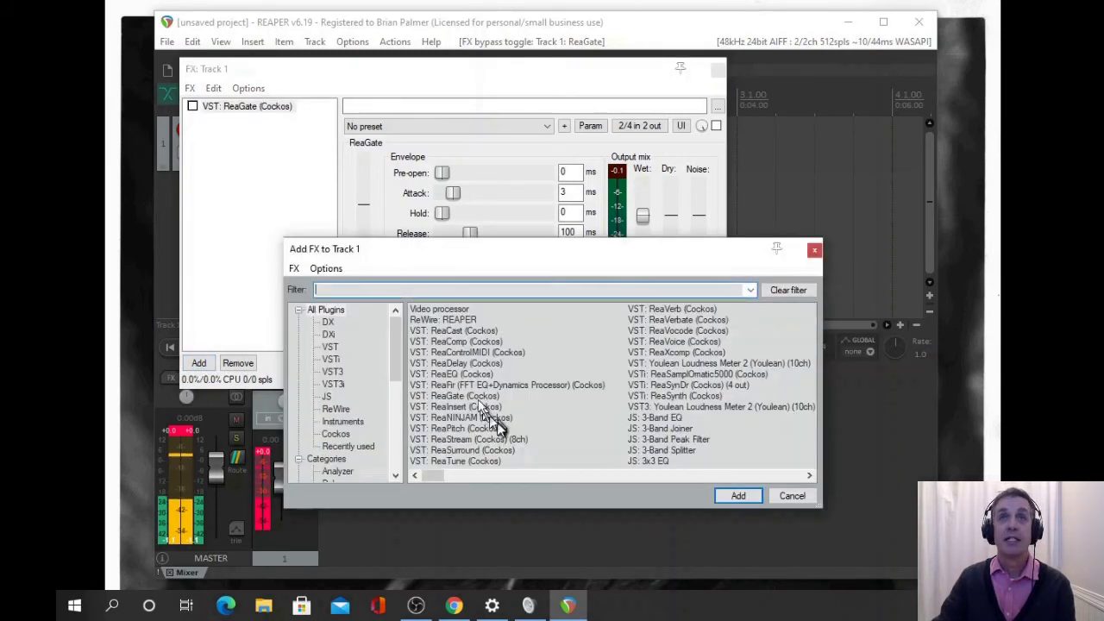
double_click(445, 385)
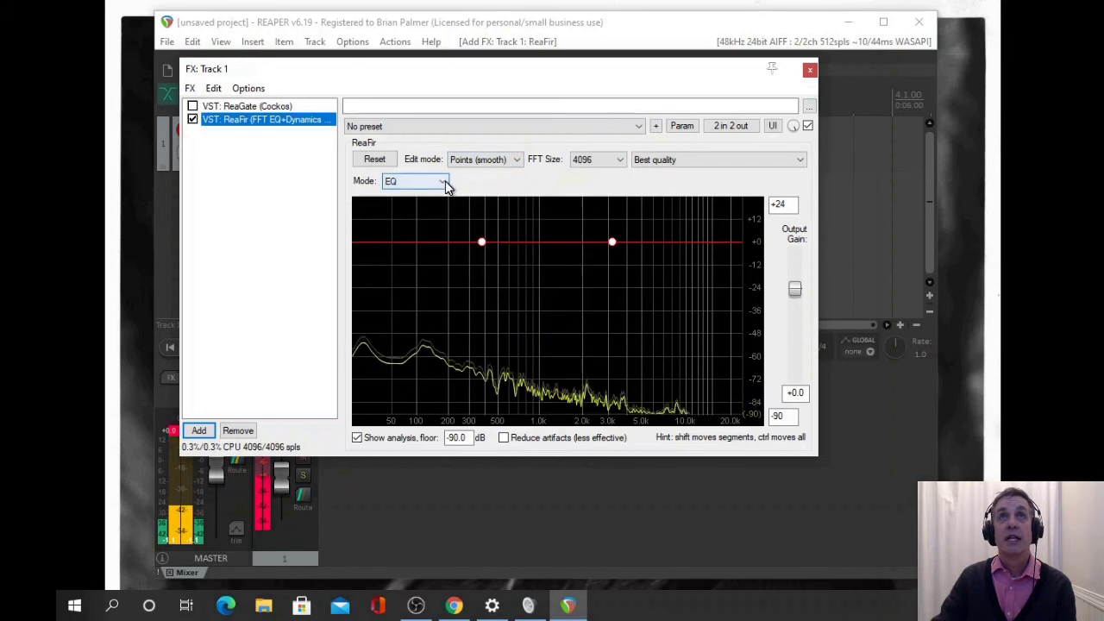
left_click(193, 120)
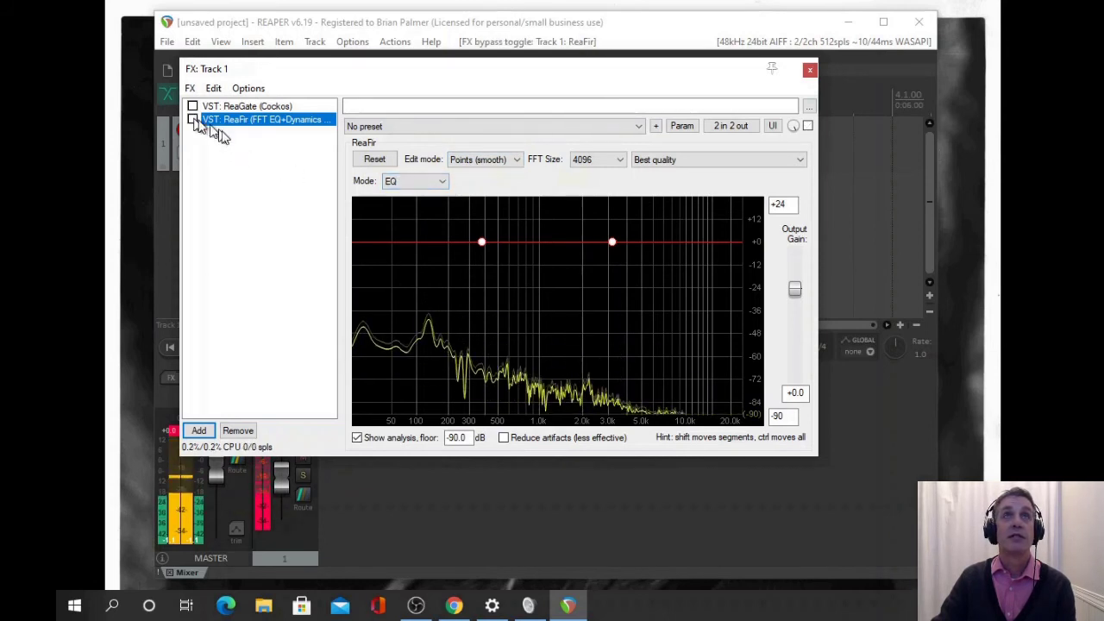
left_click(440, 184)
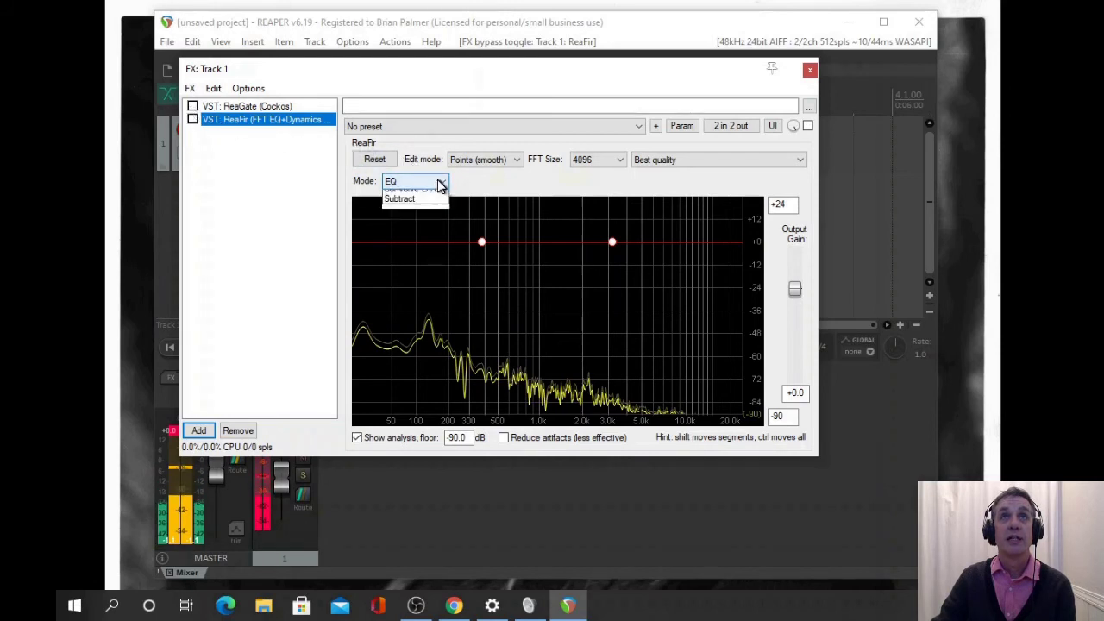
left_click(416, 235)
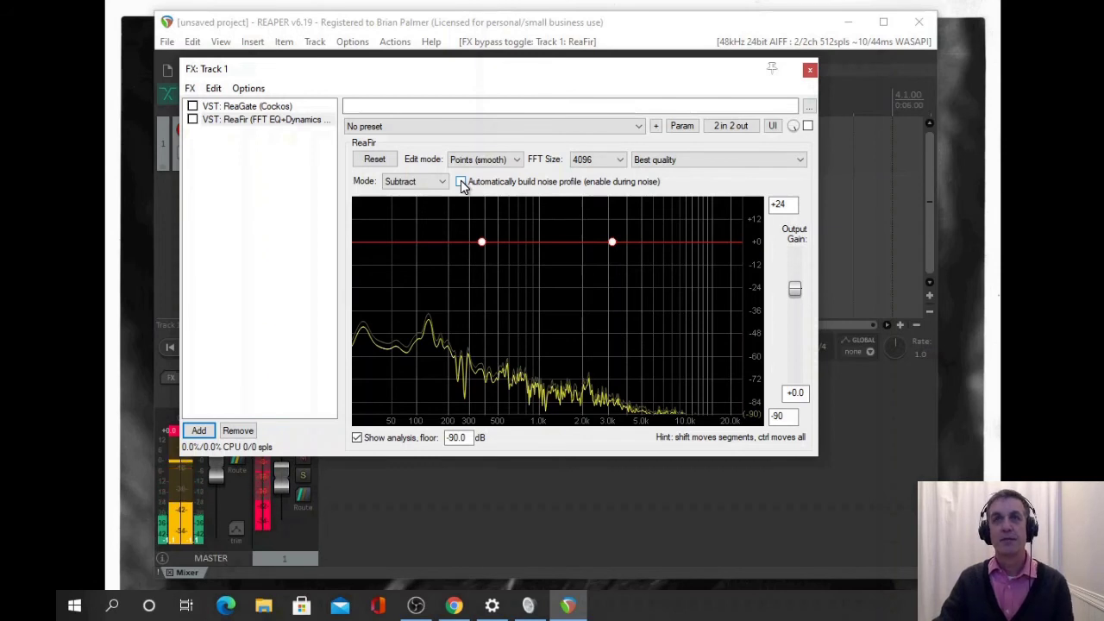
- Capture a background noise profile in ReaFir, then pull the profile down at low frequencies
left_click(193, 120)
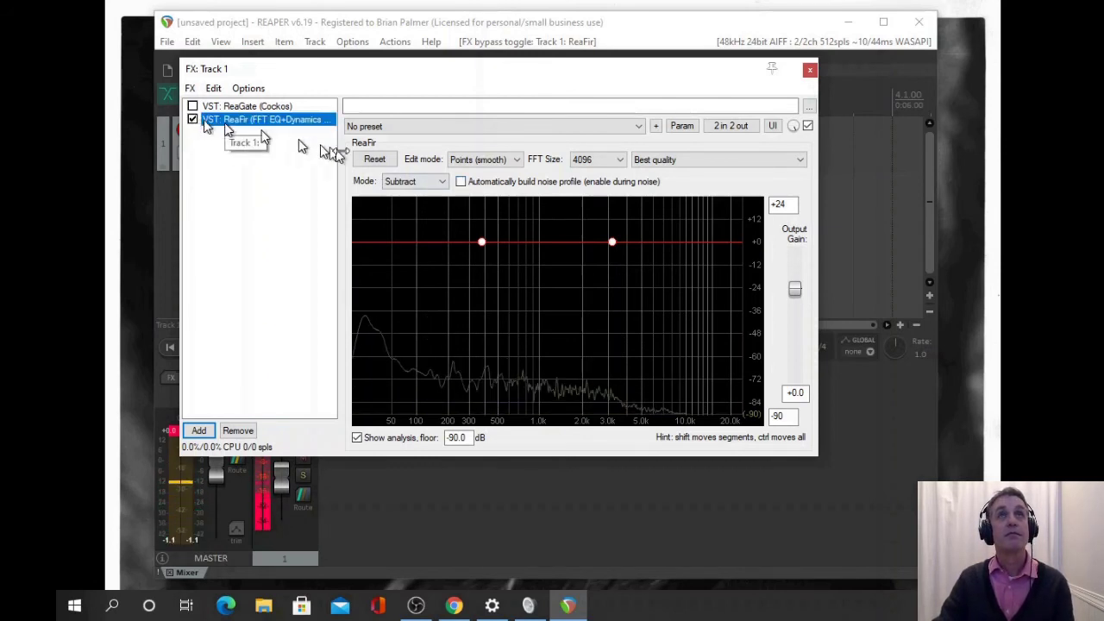
left_click(460, 182)
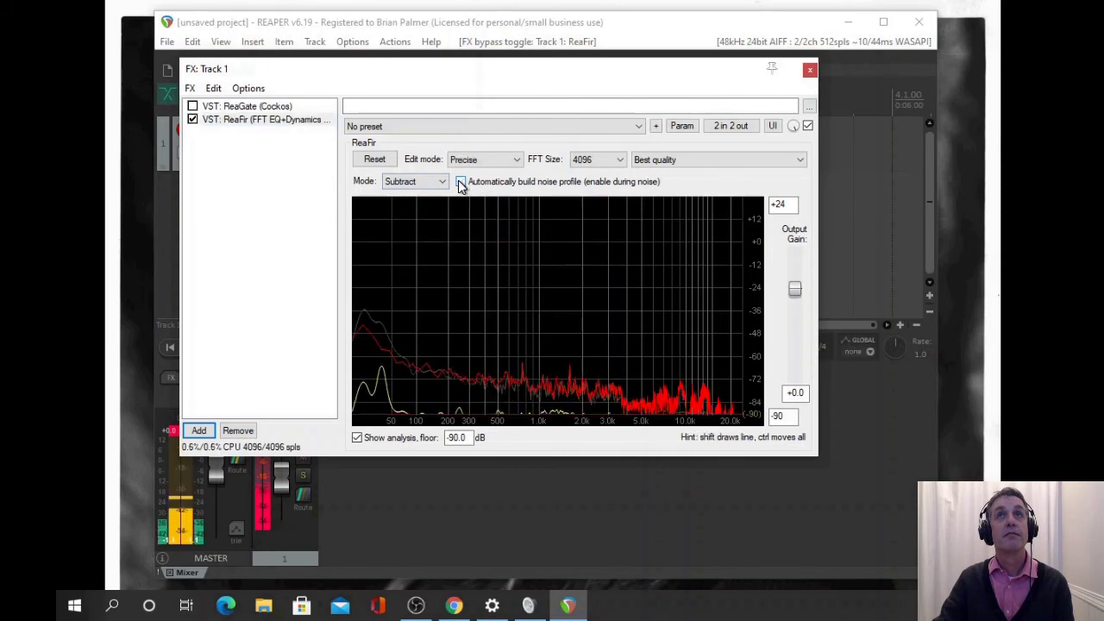
left_click(459, 182)
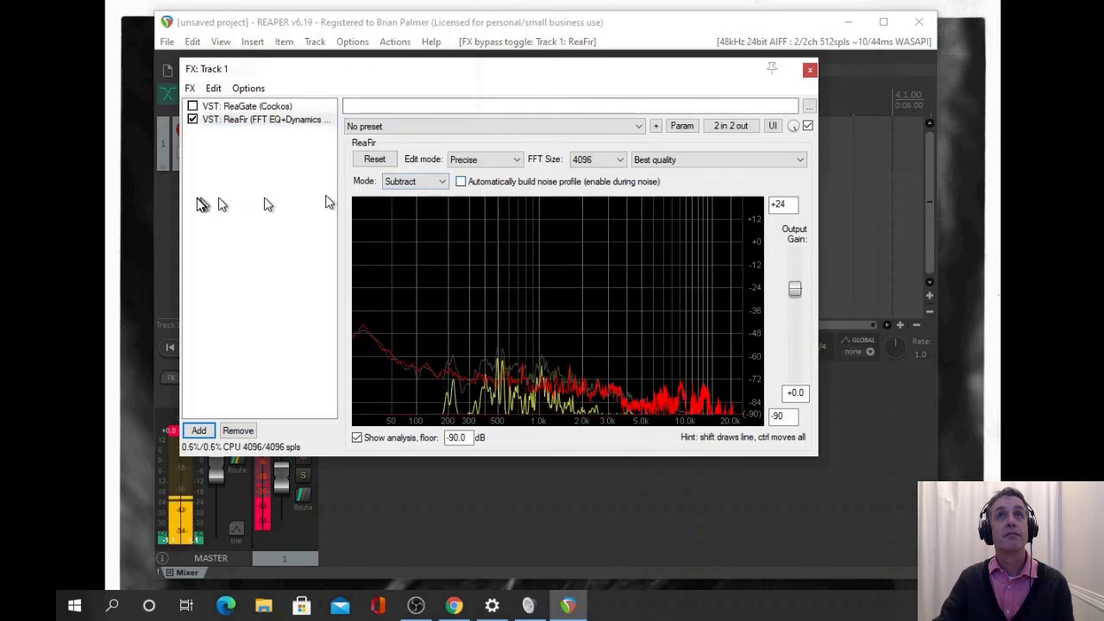
left_click(192, 120)
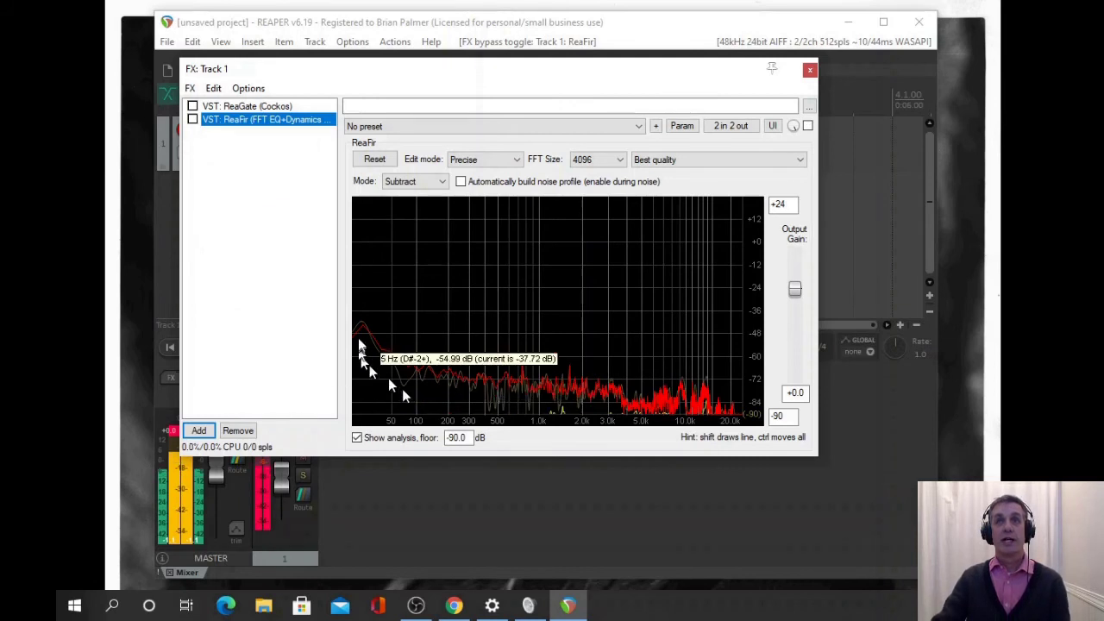
mouse_move(694, 412)
left_mouse_down()
mouse_move(481, 382)
mouse_move(362, 357)
mouse_move(361, 341)
mouse_move(483, 378)
left_mouse_up()
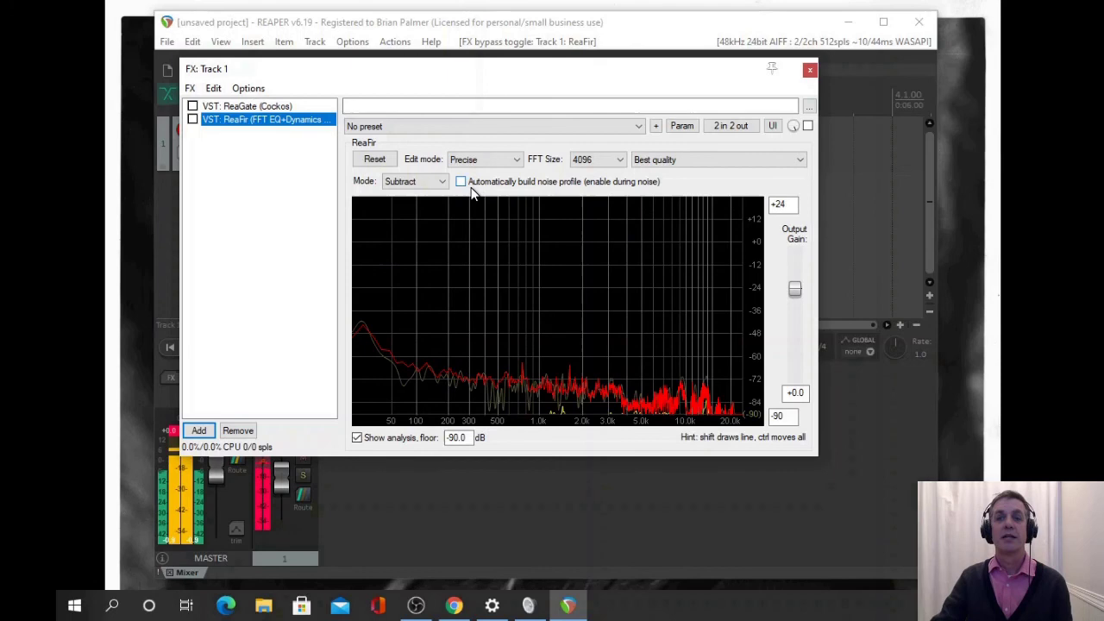
- Enable both ReaFir and ReaGate on Track 1 and close the FX chain window
left_click_drag(268, 126, 200, 114)
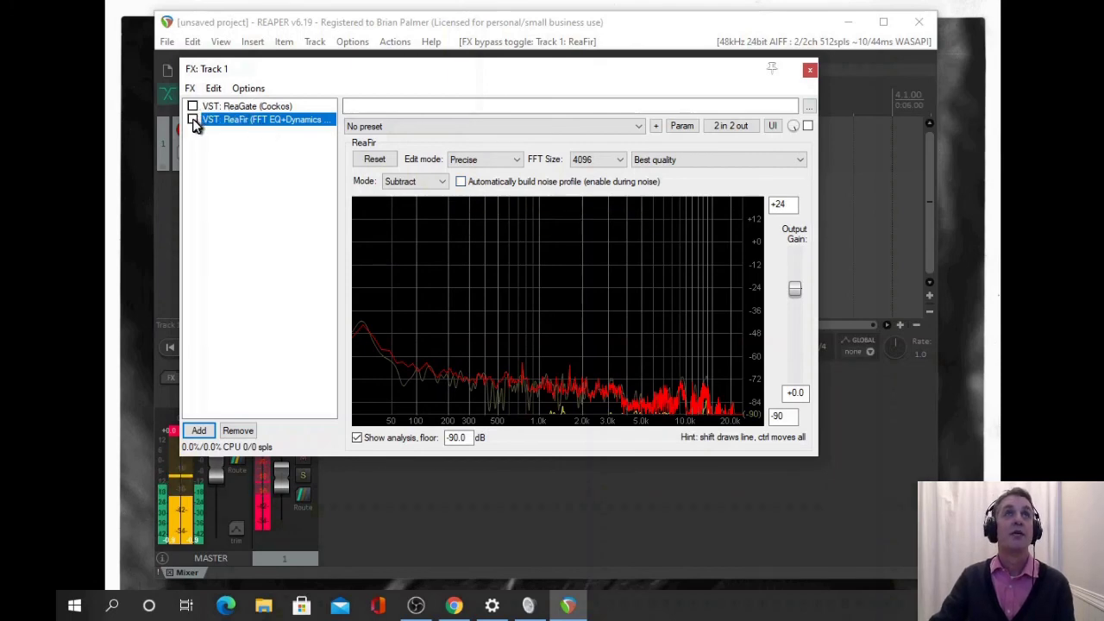
left_click(192, 119)
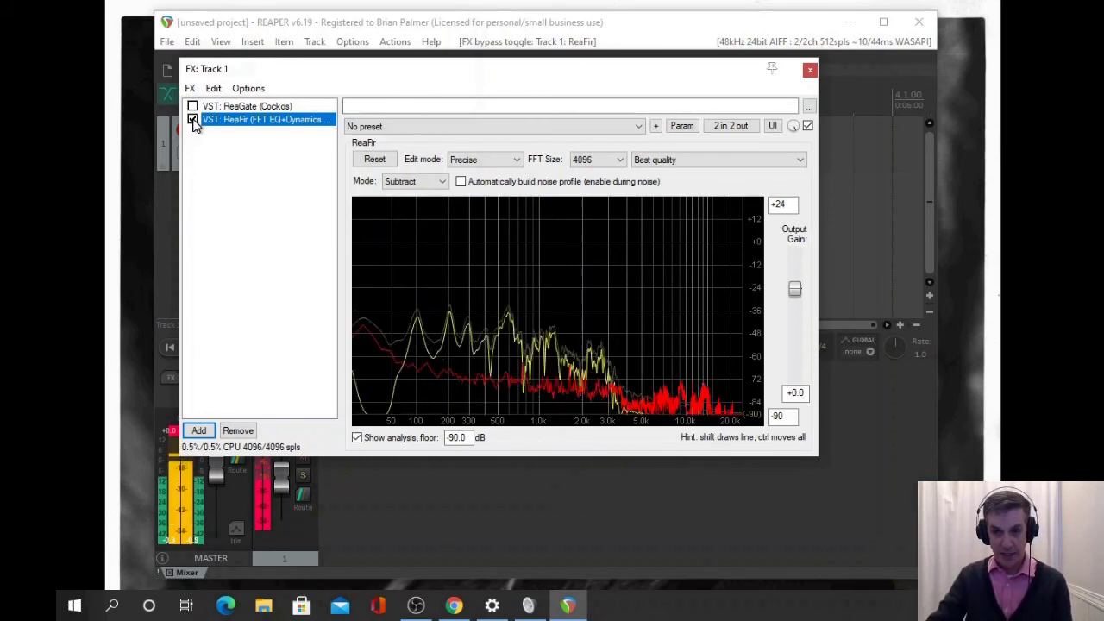
left_click(192, 105)
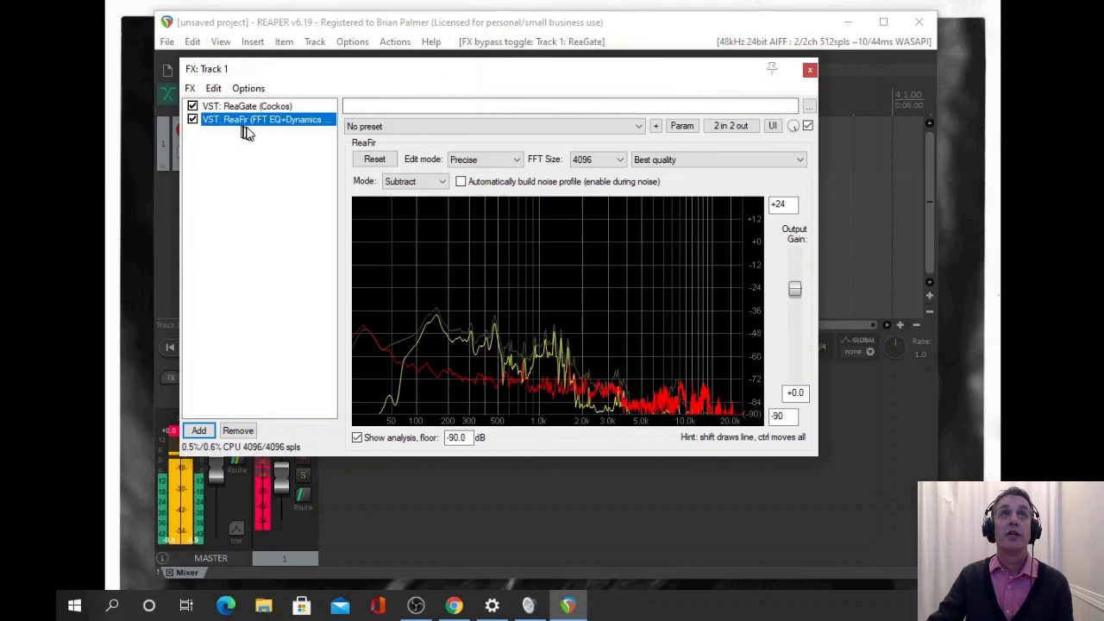
left_click(811, 73)
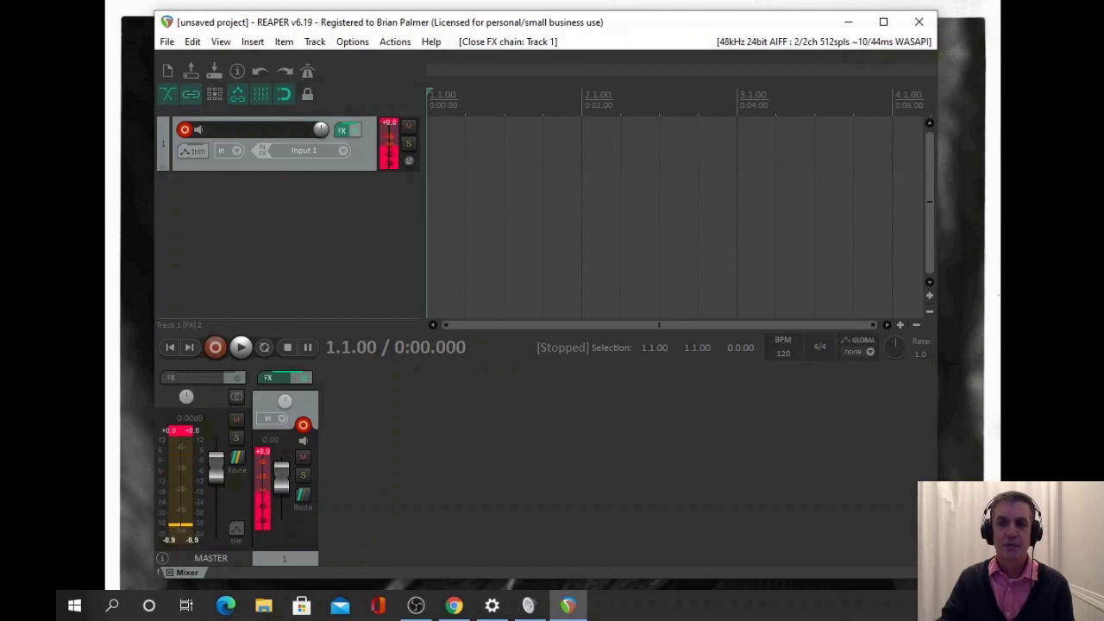
- Drag Zoom's Audio settings into view, showing CABLE Output (VB-Audio Virtual Cable) as microphone
left_click_drag(513, 612, 764, 93)
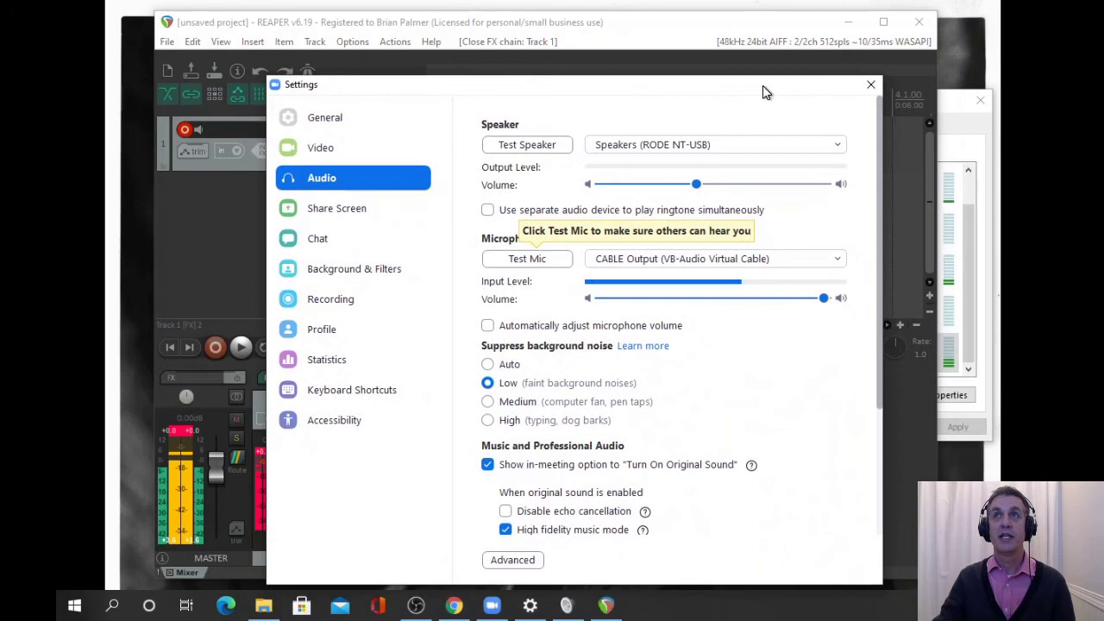